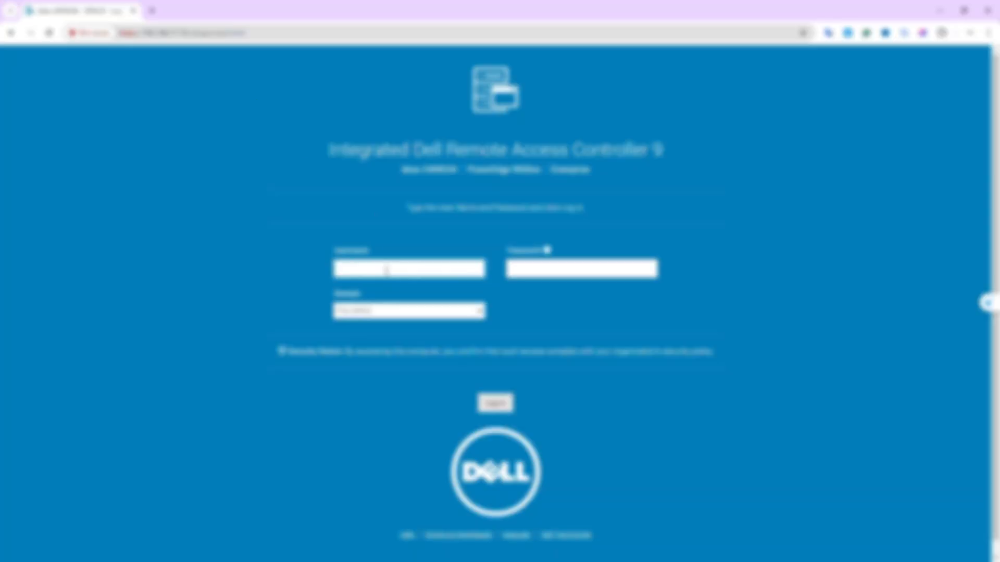
Log in to the iDRAC9 controller with the administrator username and the account password
type("rootin")
key("Tab")
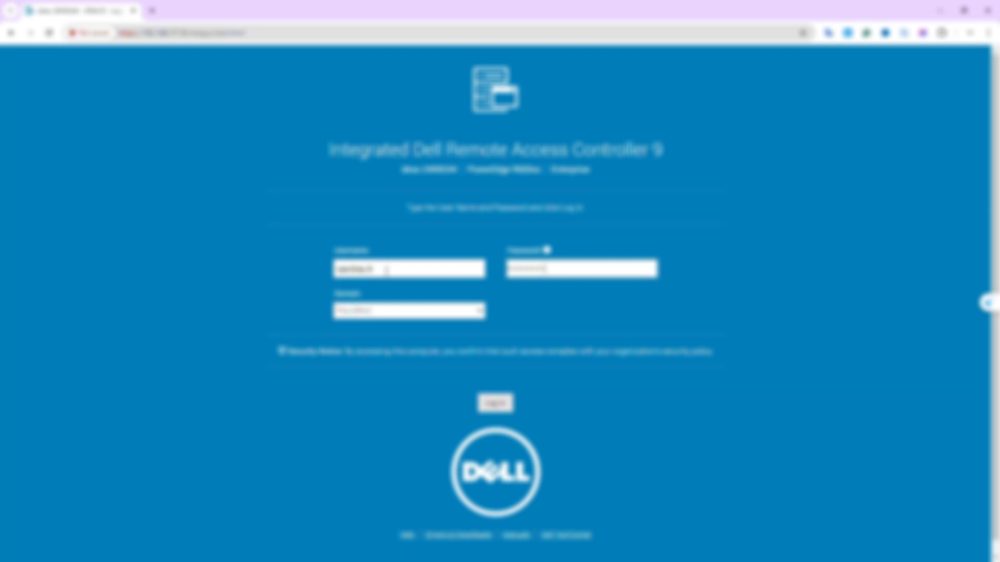
left_click(500, 409)
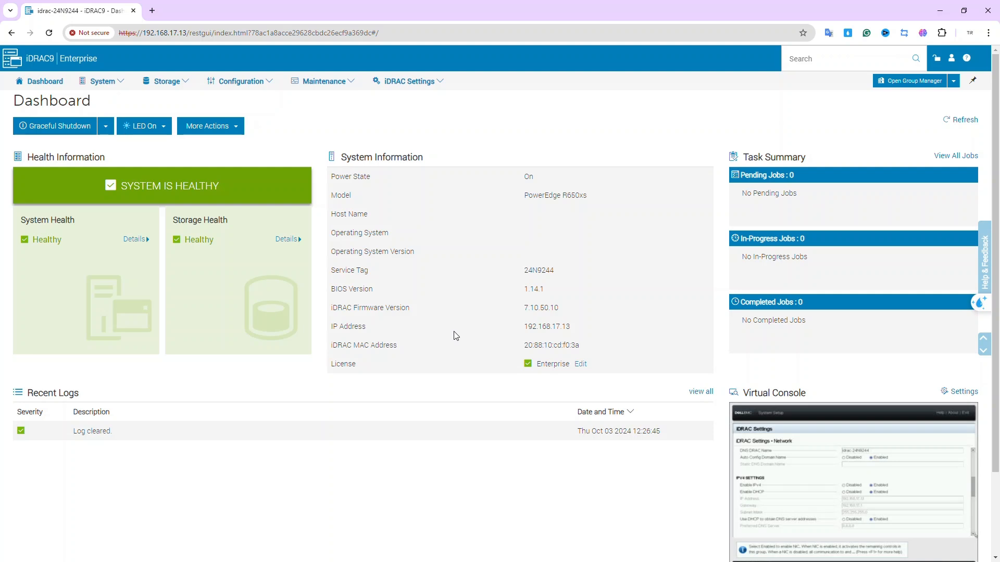
Review the storage summary with its disk overview and logged events, and open the list of physical disks
left_click(176, 84)
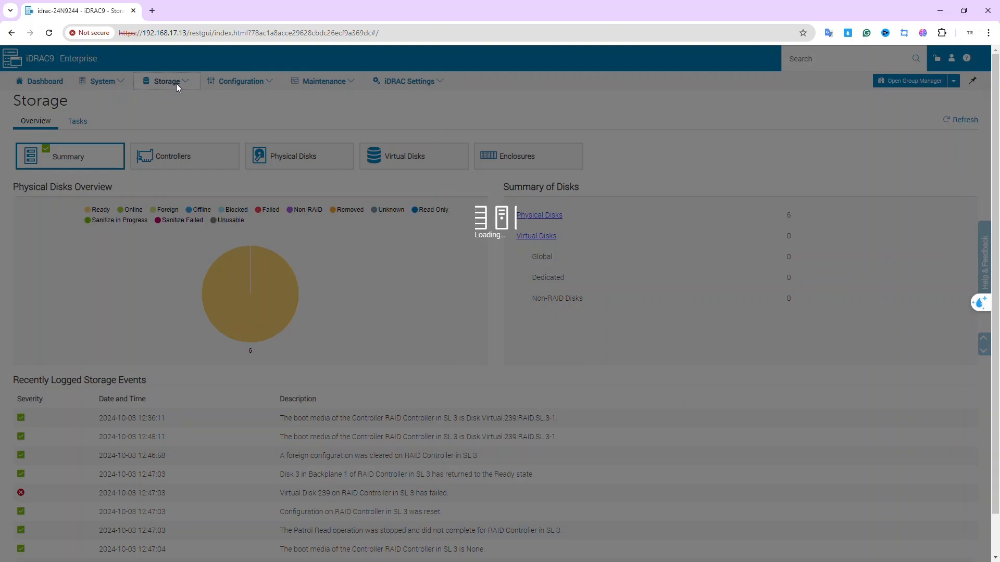
scroll(380, 308, "down", 1)
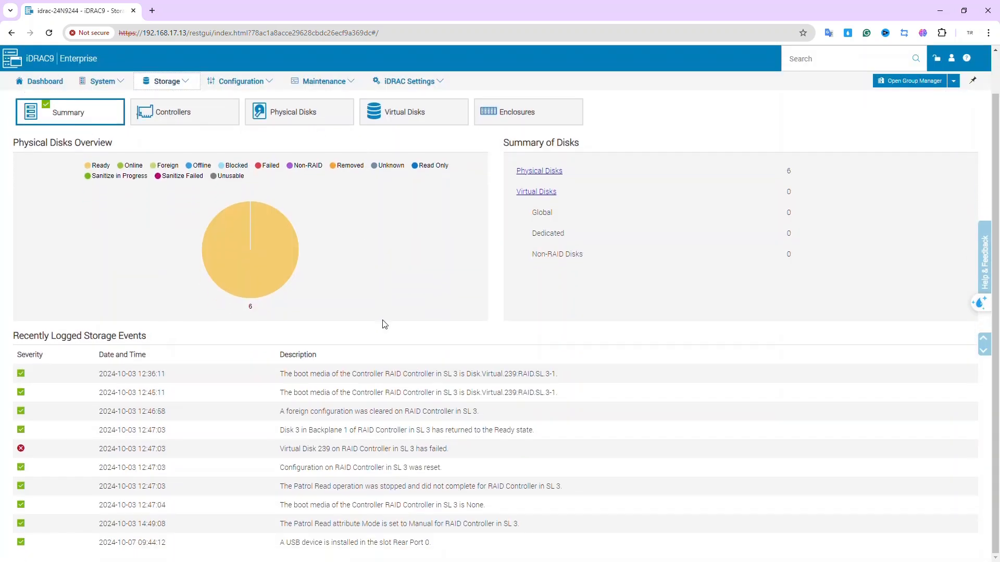
scroll(388, 326, "up", 1)
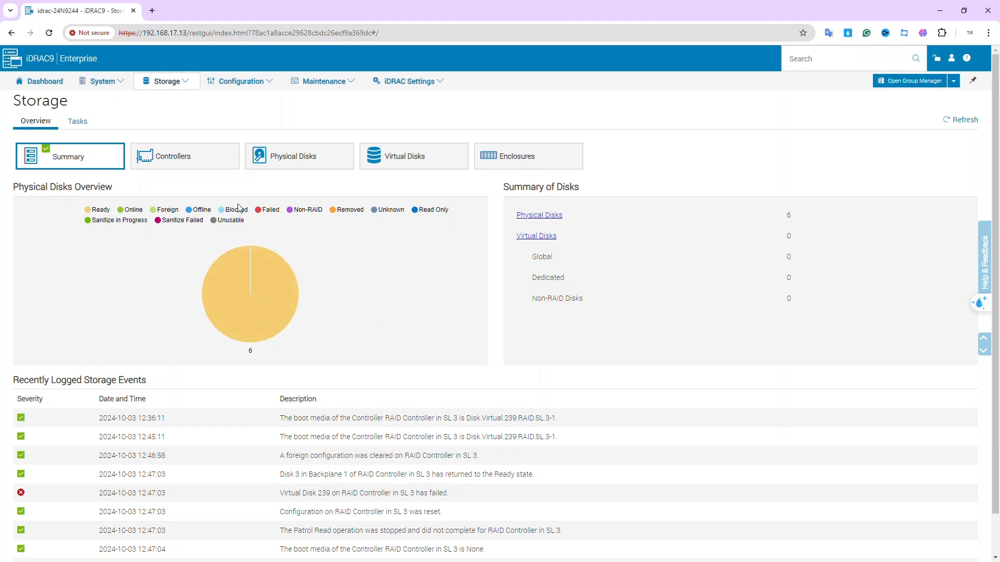
left_click(243, 83)
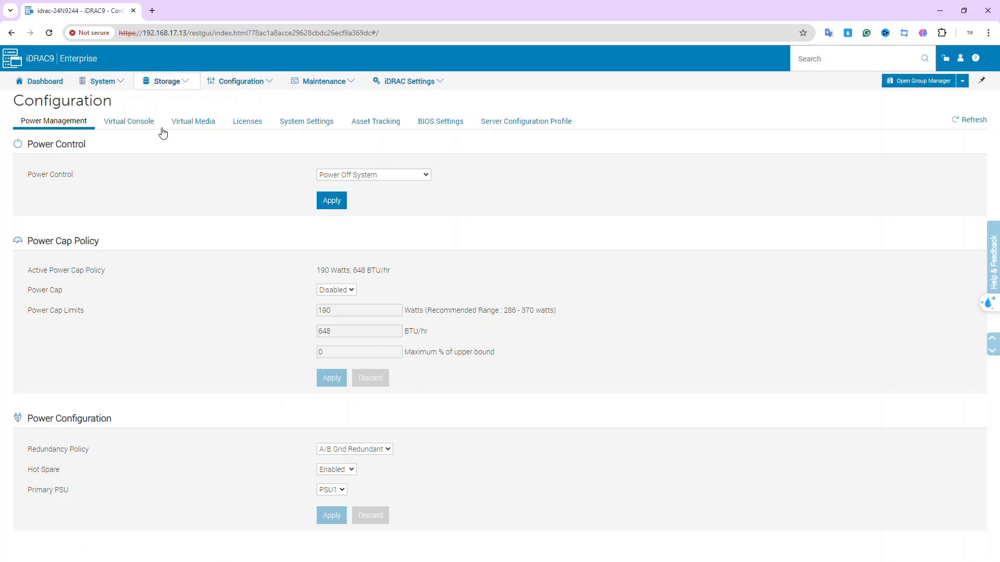
left_click(176, 85)
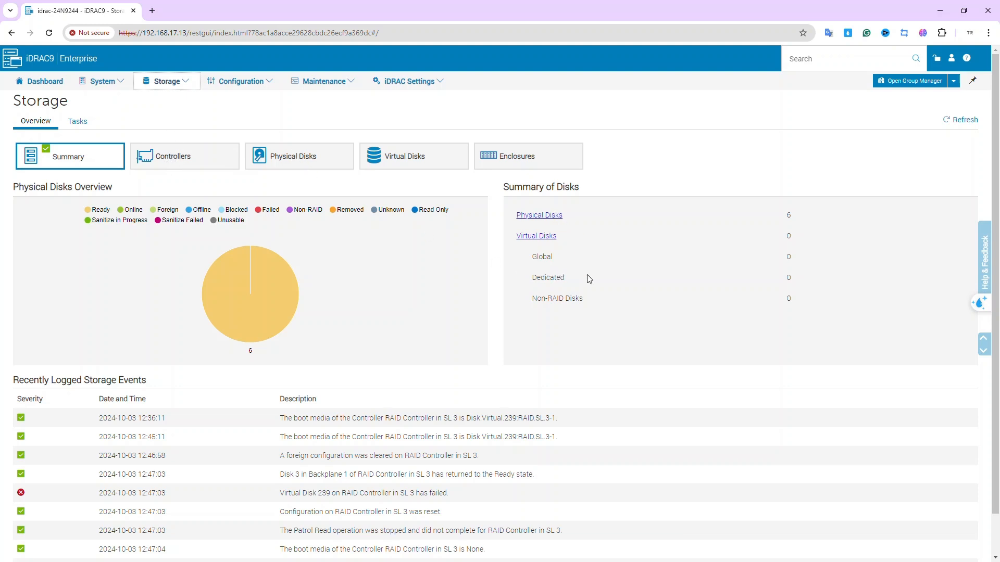
scroll(591, 297, "down", 1)
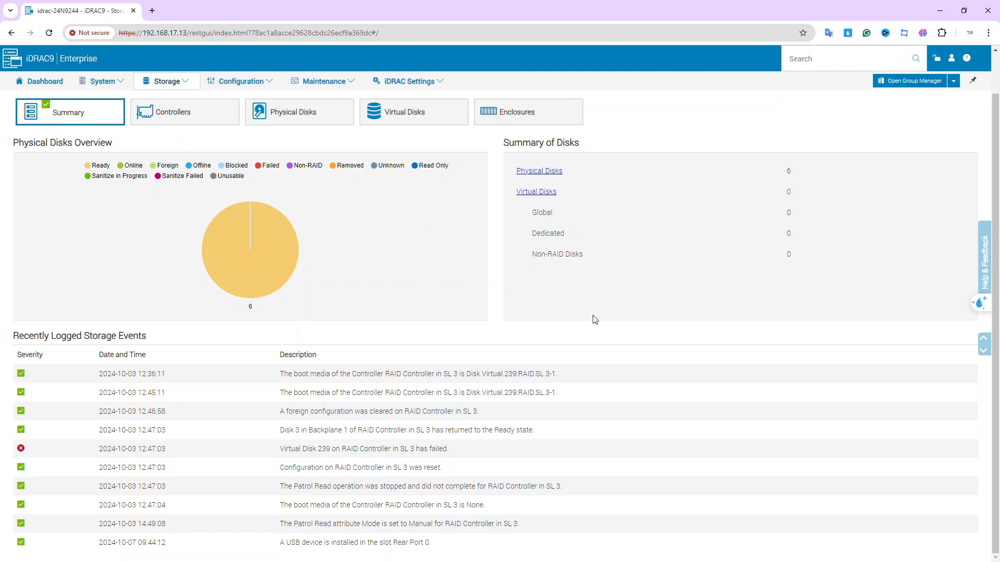
scroll(573, 239, "up", 1)
left_click(553, 218)
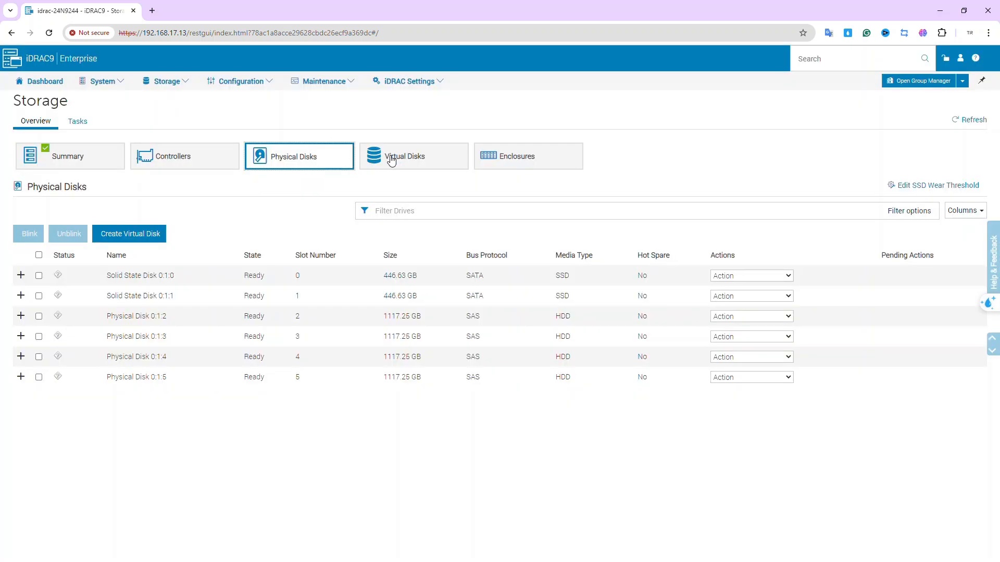
Blink the drive lights of Solid State Disk 0:1:0 and Solid State Disk 0:1:1
left_click(38, 276)
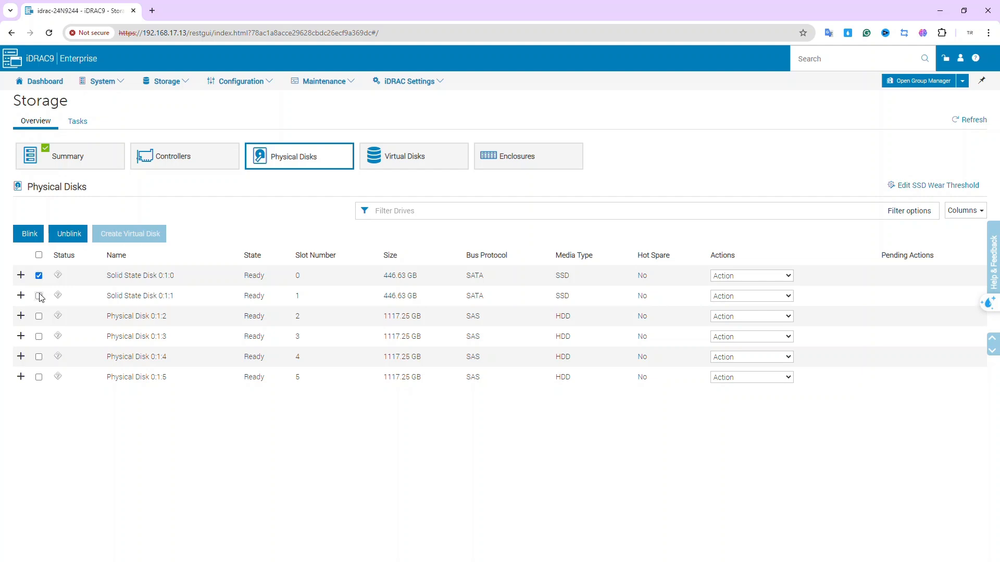
left_click(39, 295)
left_click(36, 239)
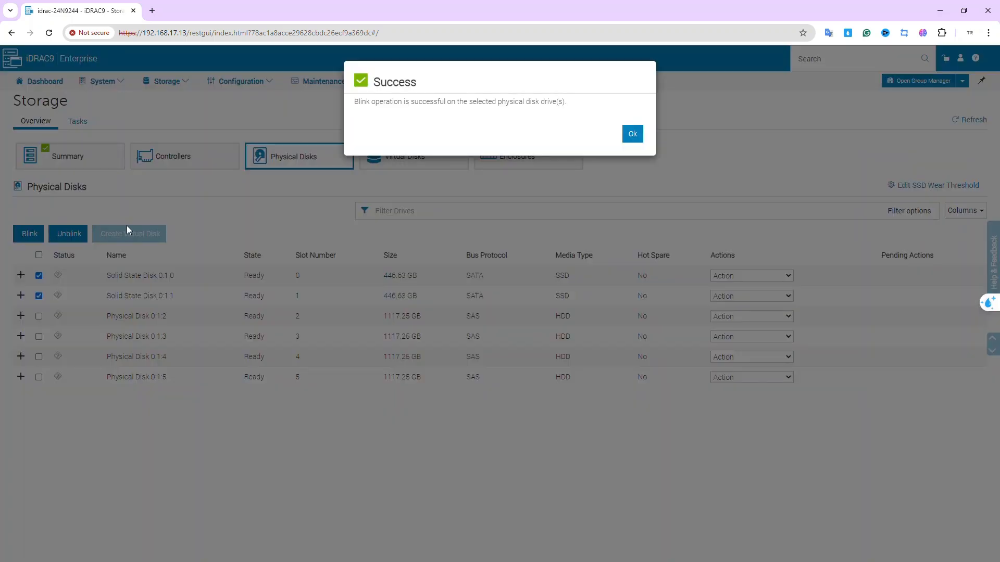
left_click(632, 134)
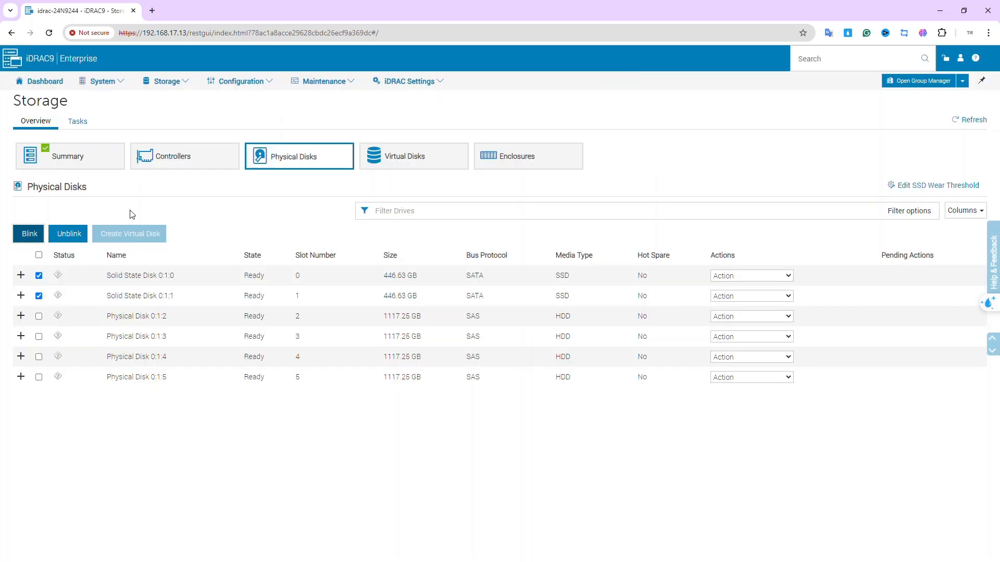
Stop the two solid state disks from blinking and deselect both of them
left_click(62, 237)
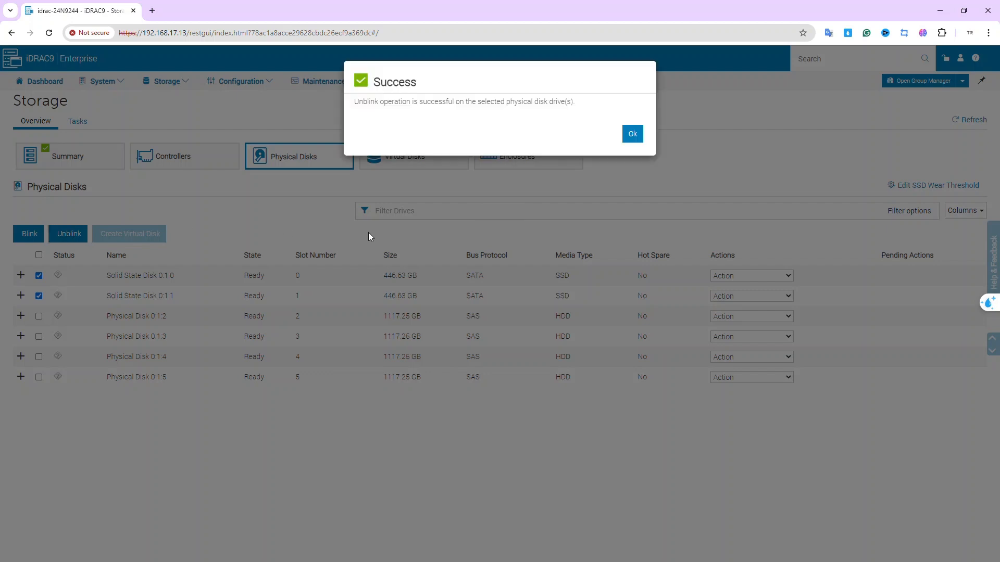
left_click(632, 134)
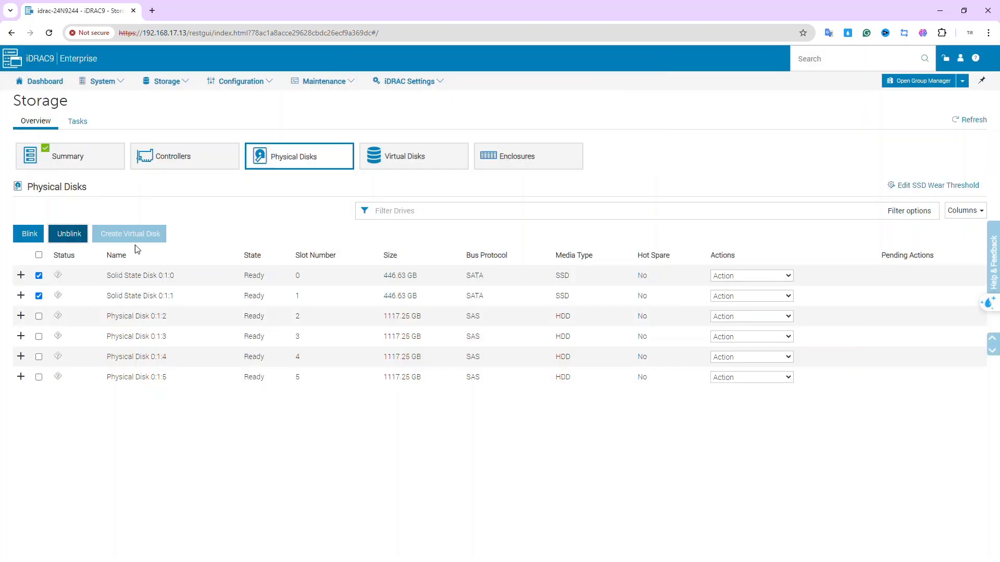
left_click(39, 276)
left_click(39, 296)
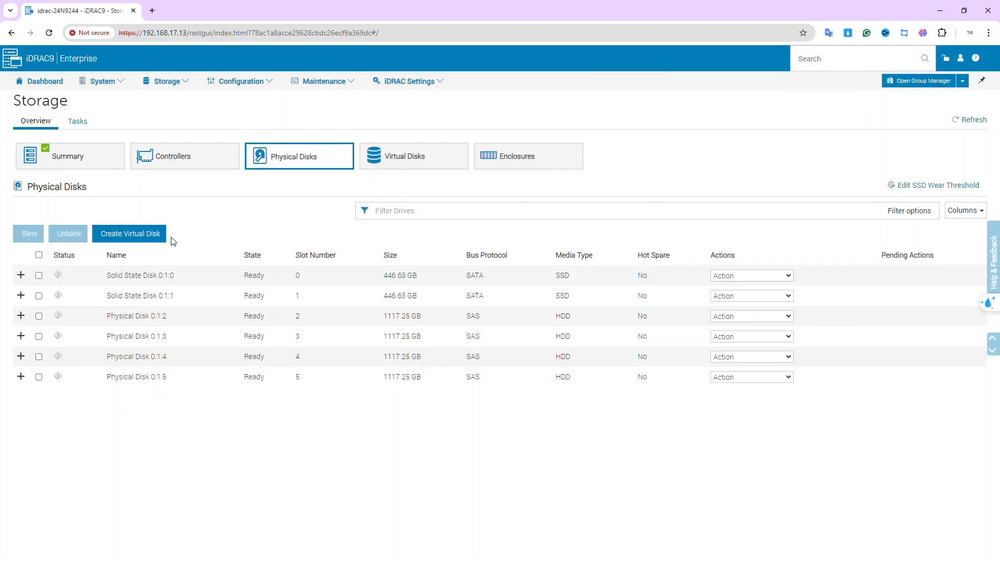
Set up a new virtual disk named OS with layout RAID-1, media type SSD and a new physical disk group
left_click(131, 233)
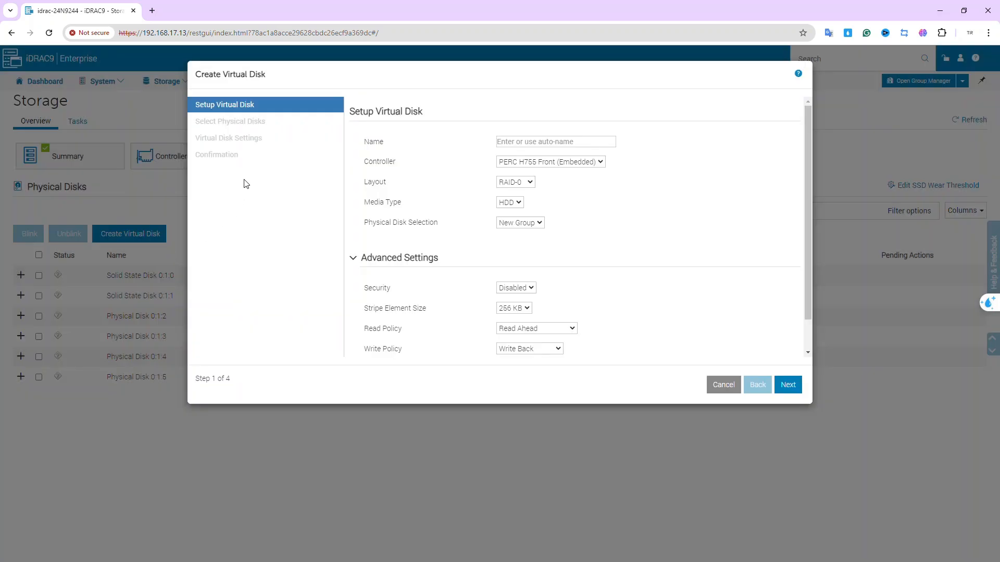
left_click(530, 142)
type("OS")
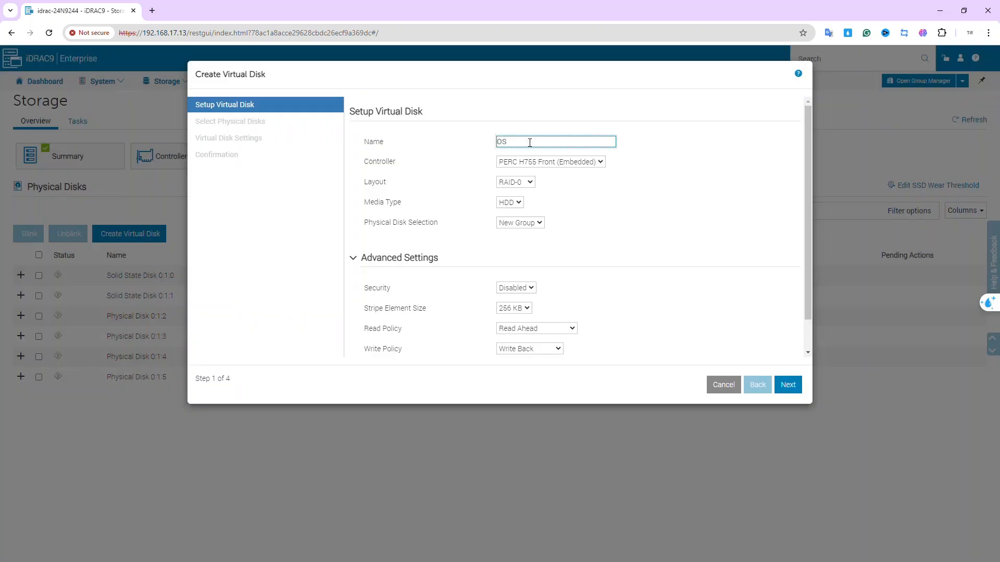
left_click(529, 181)
left_click(521, 210)
left_click(517, 202)
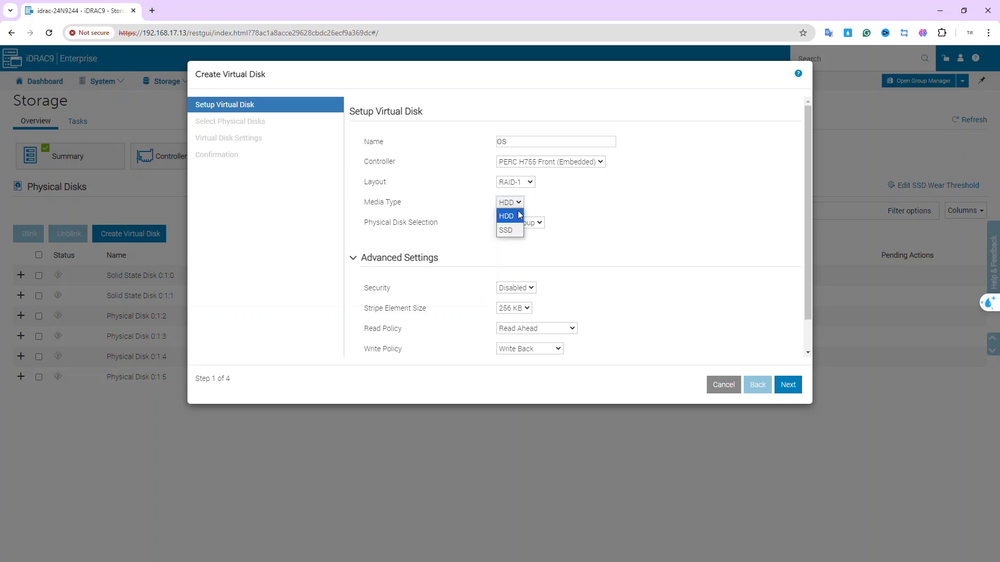
left_click(515, 229)
left_click(518, 225)
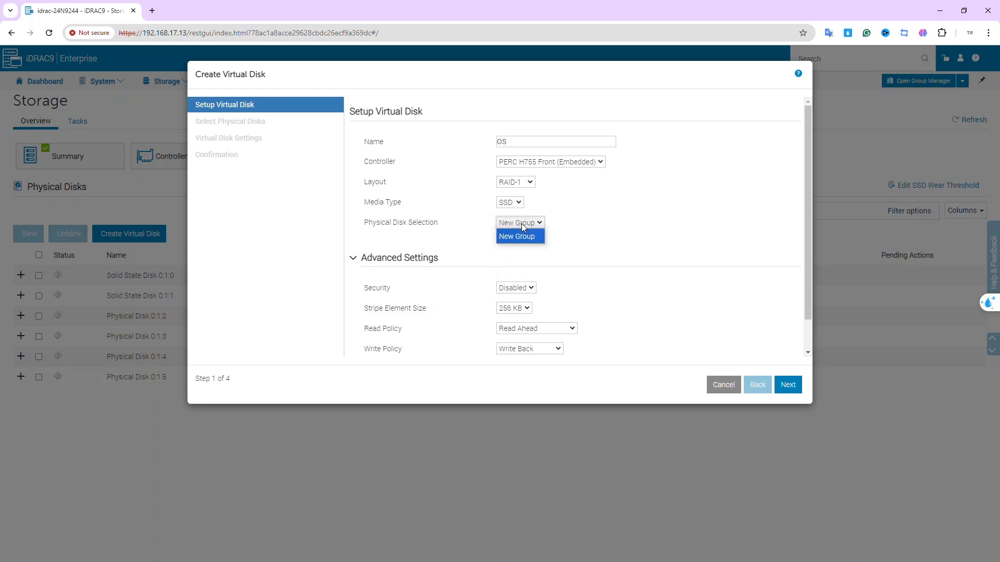
left_click(520, 233)
scroll(602, 255, "down", 1)
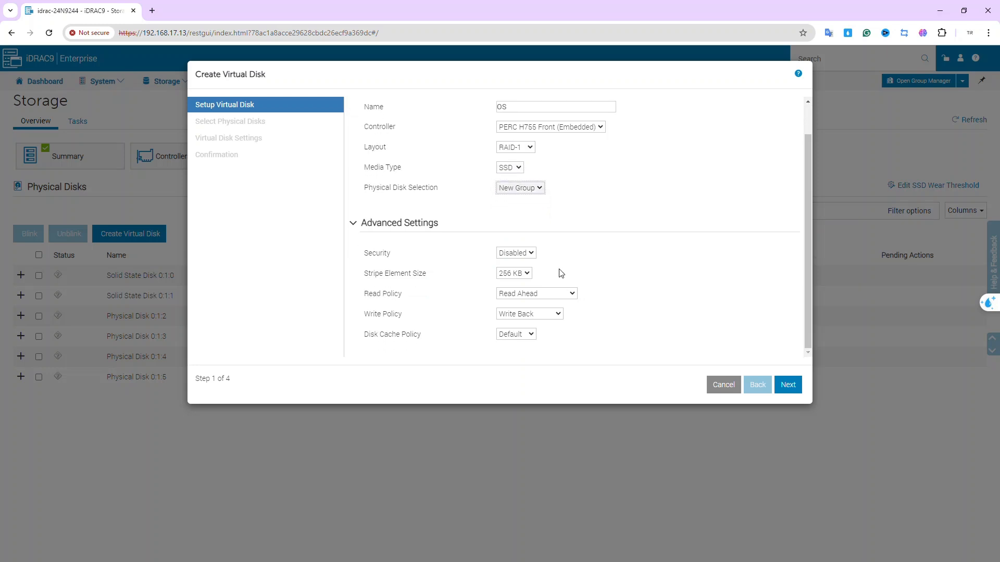
scroll(593, 253, "up", 1)
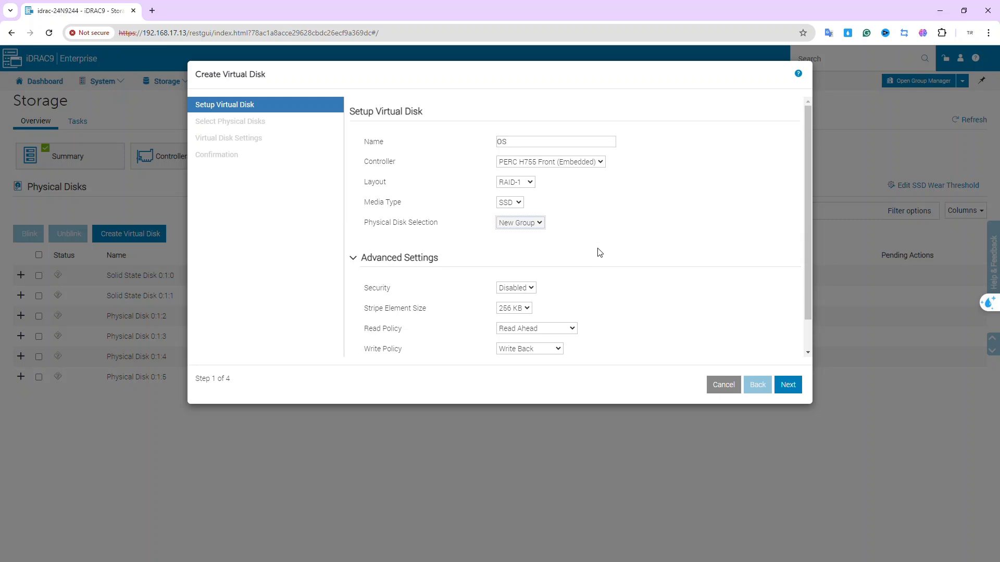
left_click(788, 386)
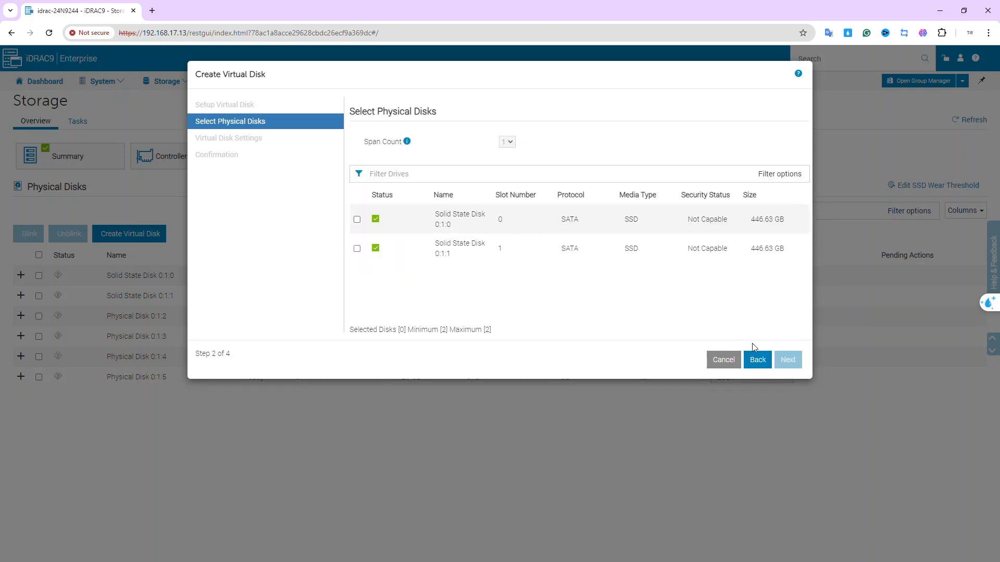
Assign Solid State Disks 0:1:0 and 0:1:1 to the virtual disk at full capacity and add it to the pending operations, to apply later
left_click(357, 219)
left_click(357, 248)
left_click(786, 360)
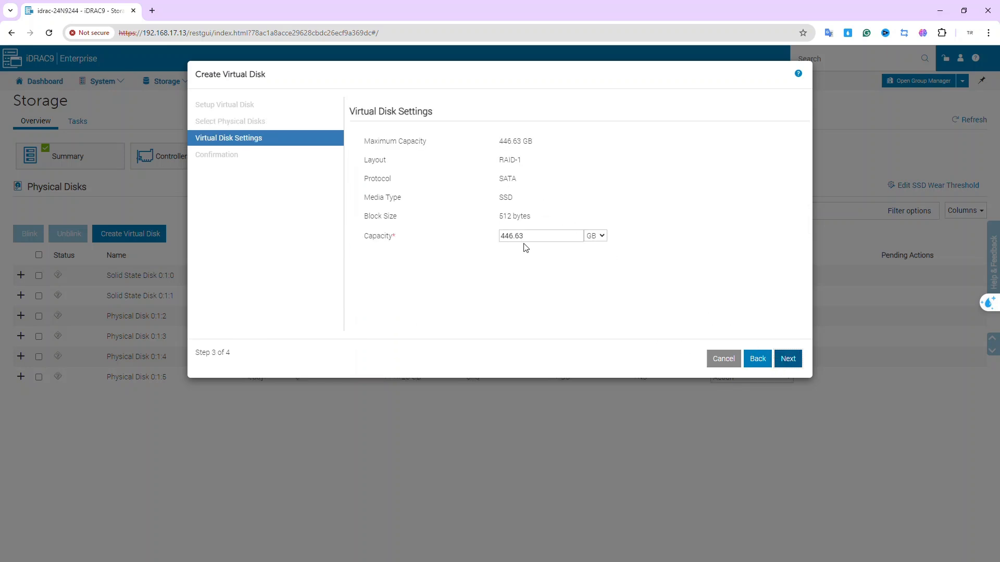
left_click(786, 360)
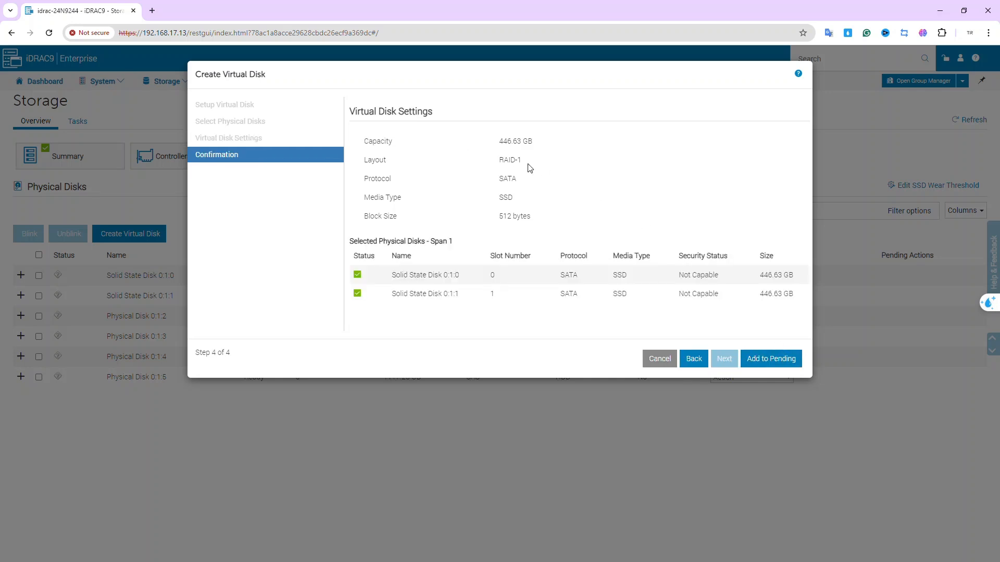
left_click(770, 359)
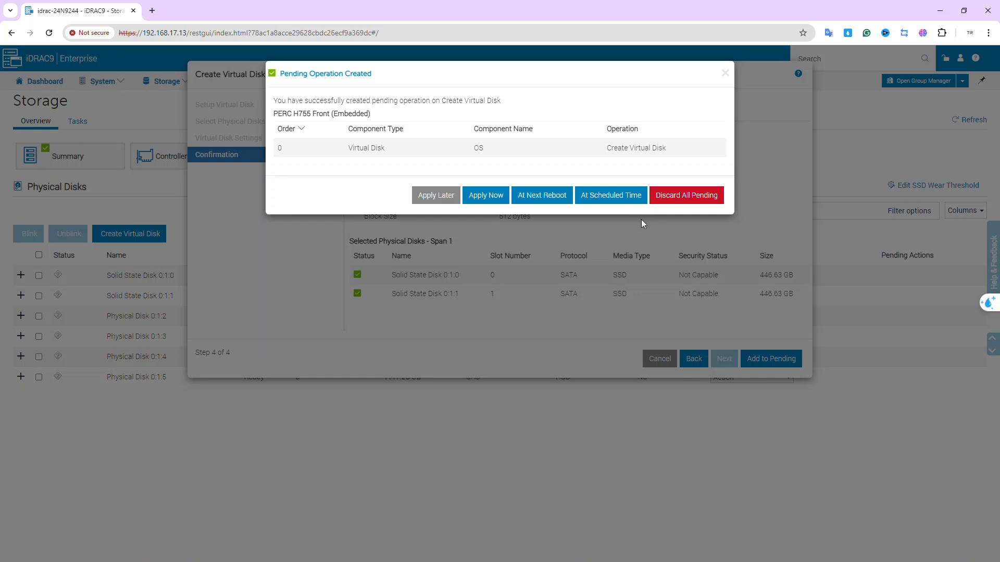
left_click(443, 202)
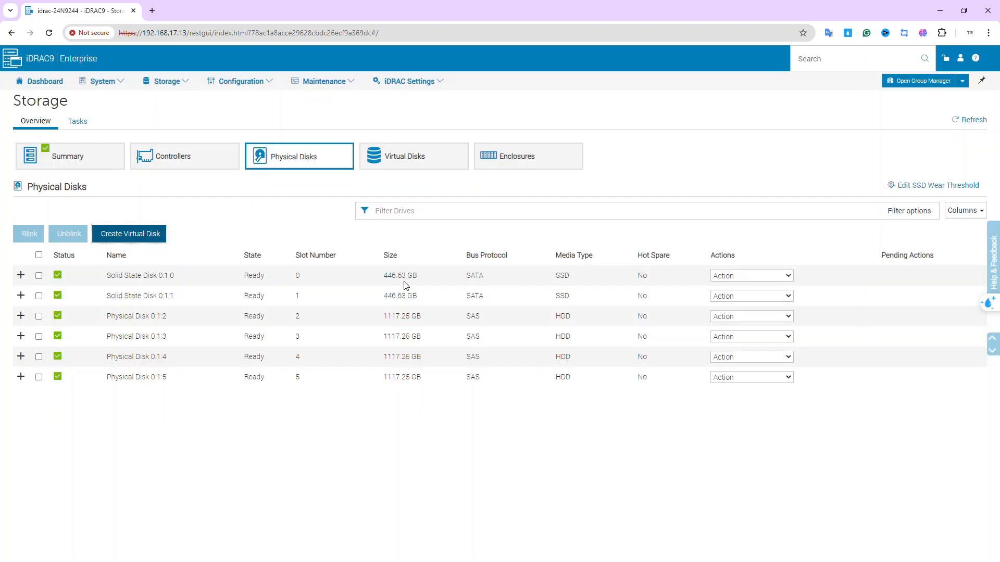
Set up a second virtual disk named SERVER-STORAGE with layout RAID-5, leaving the media type as HDD
left_click(156, 234)
left_click(540, 137)
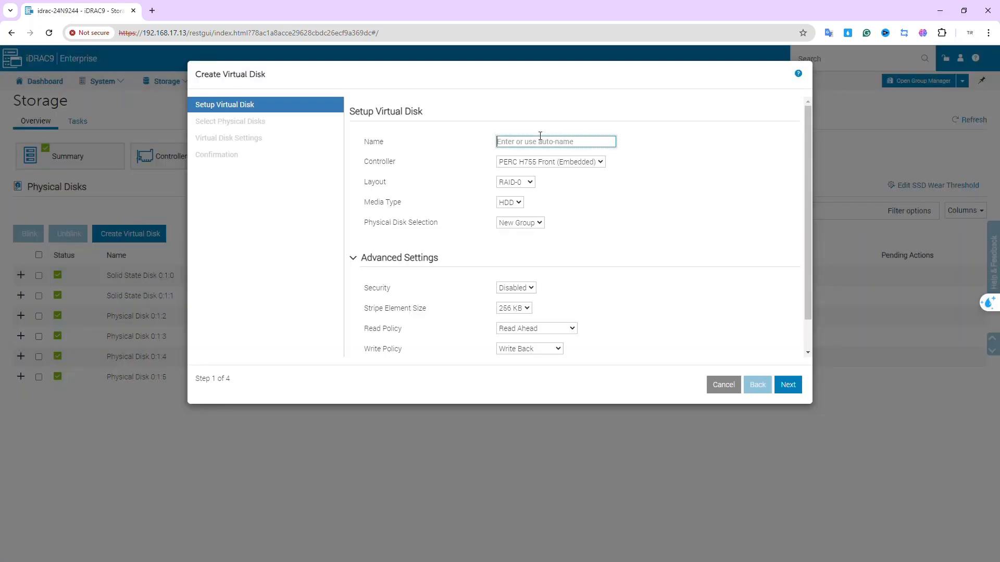
type("SERVER-STORAGE")
left_click(521, 182)
left_click(520, 225)
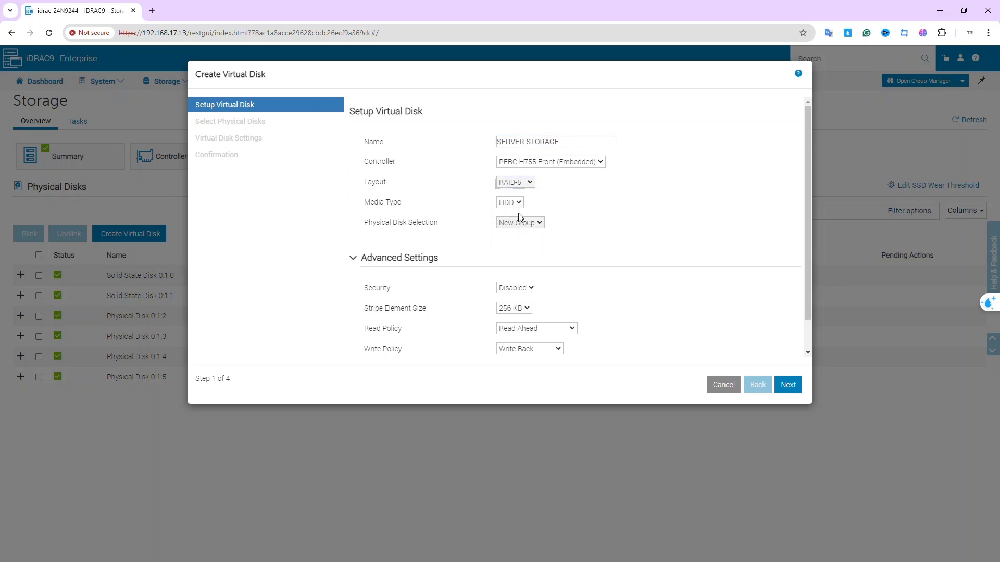
left_click(787, 385)
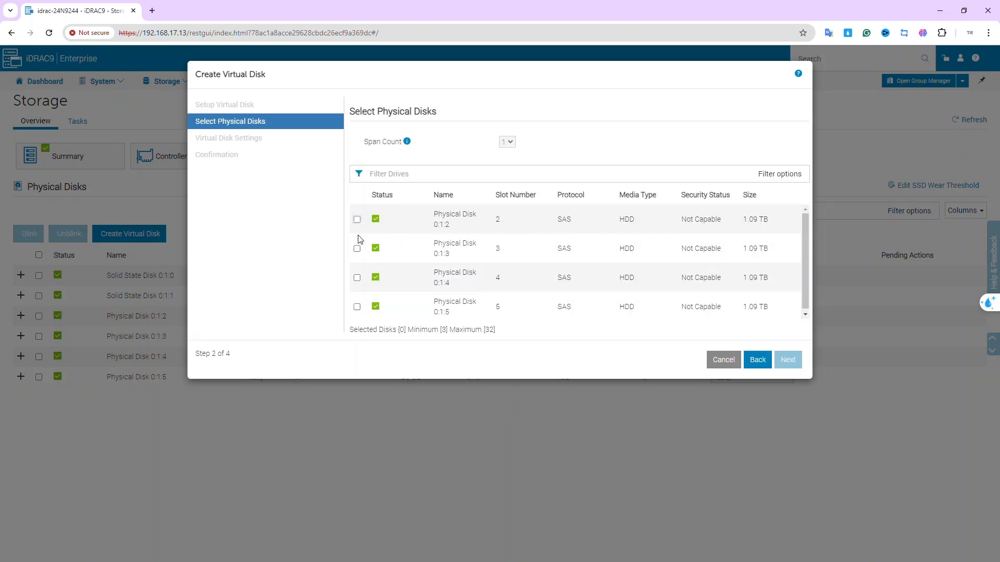
Assign the four physical disks 0:1:2, 0:1:3, 0:1:4 and 0:1:5 to the SERVER-STORAGE virtual disk
left_click(357, 220)
left_click(357, 249)
left_click(356, 278)
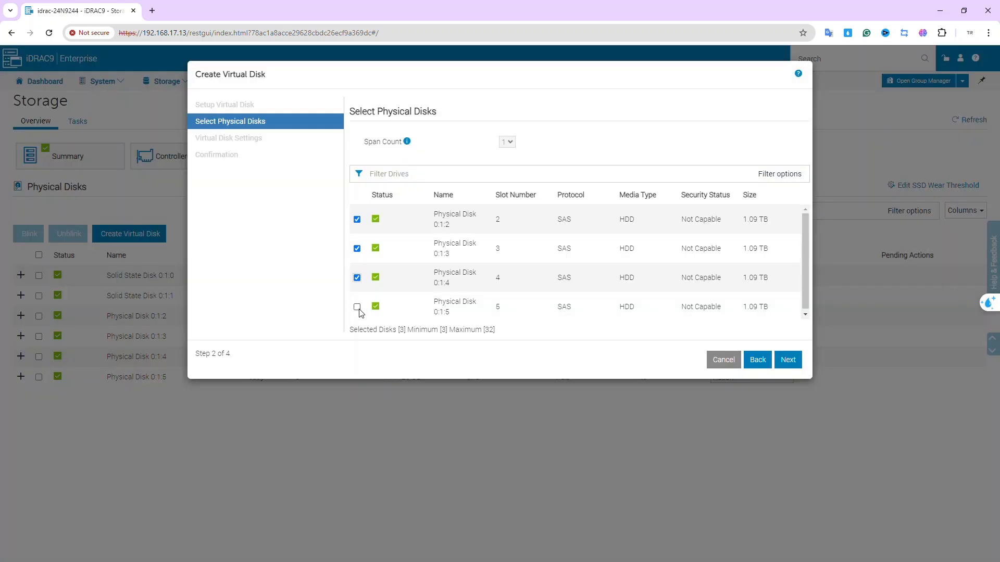
left_click(357, 307)
scroll(625, 262, "down", 1)
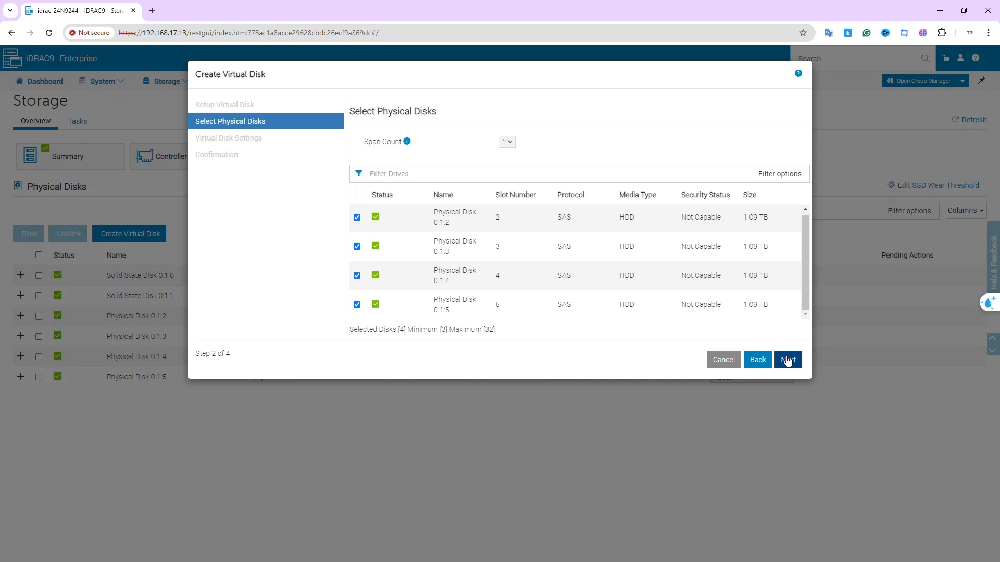
left_click(788, 359)
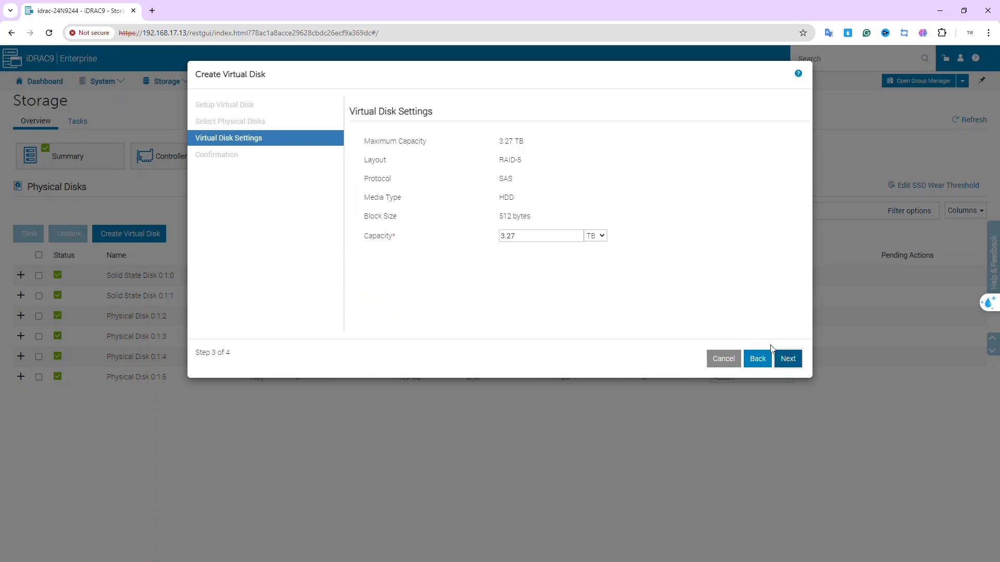
Accept the full capacity, add SERVER-STORAGE to the pending operations and schedule all pending operations for the next reboot
left_click(788, 359)
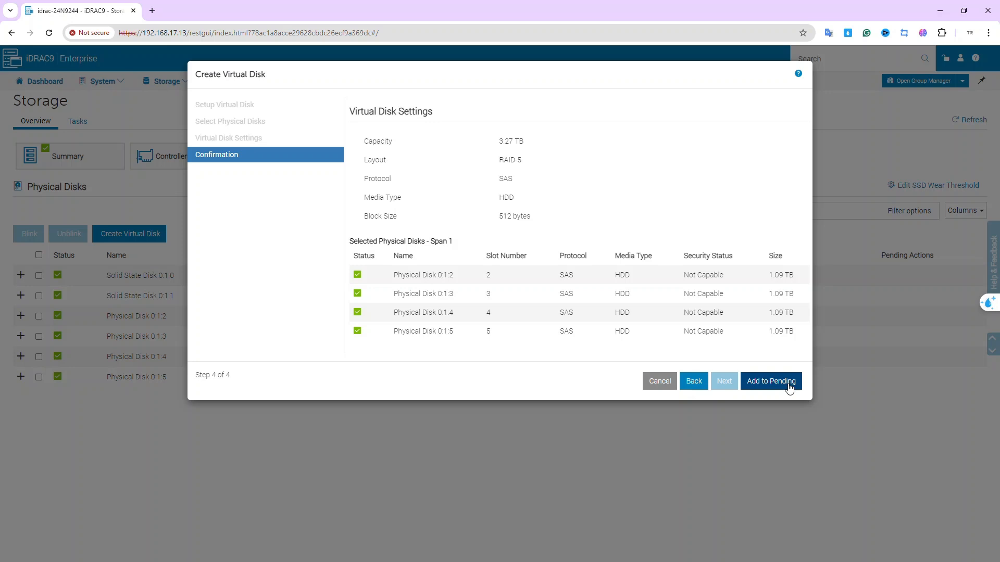
left_click(771, 382)
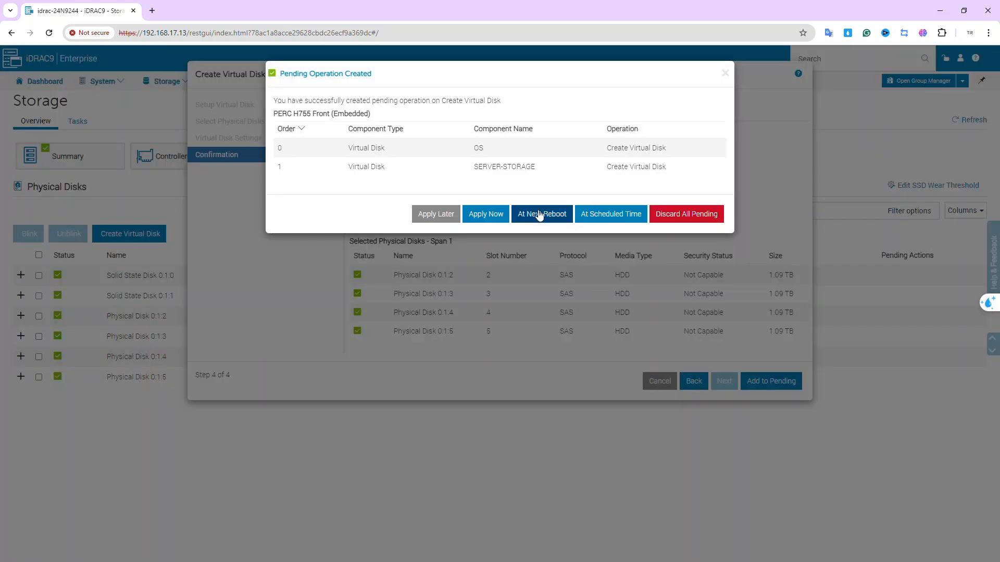
left_click(539, 214)
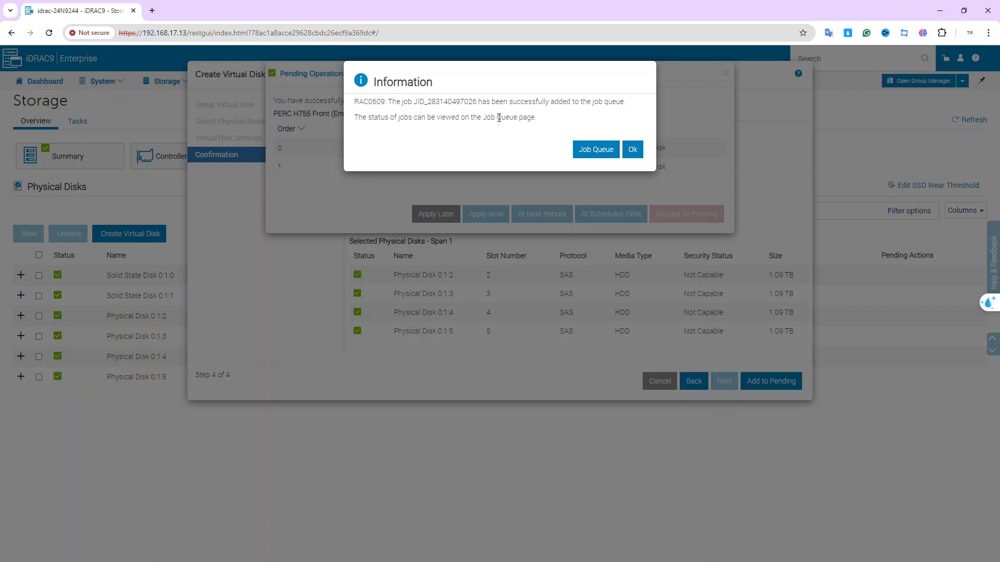
Acknowledge the queued job notice and check the RAID configuration jobs' status in the full job list from the dashboard
left_click(632, 149)
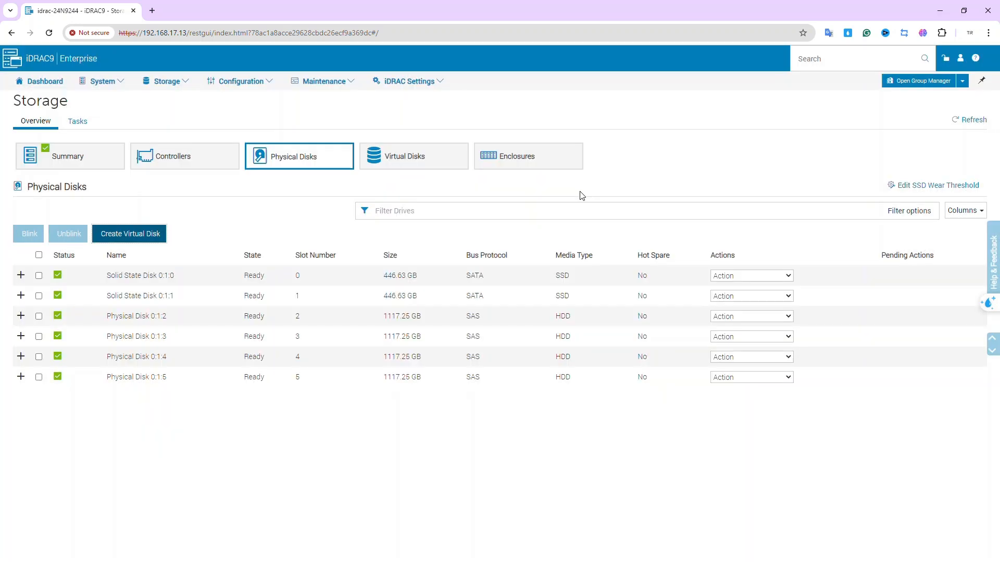
left_click(36, 81)
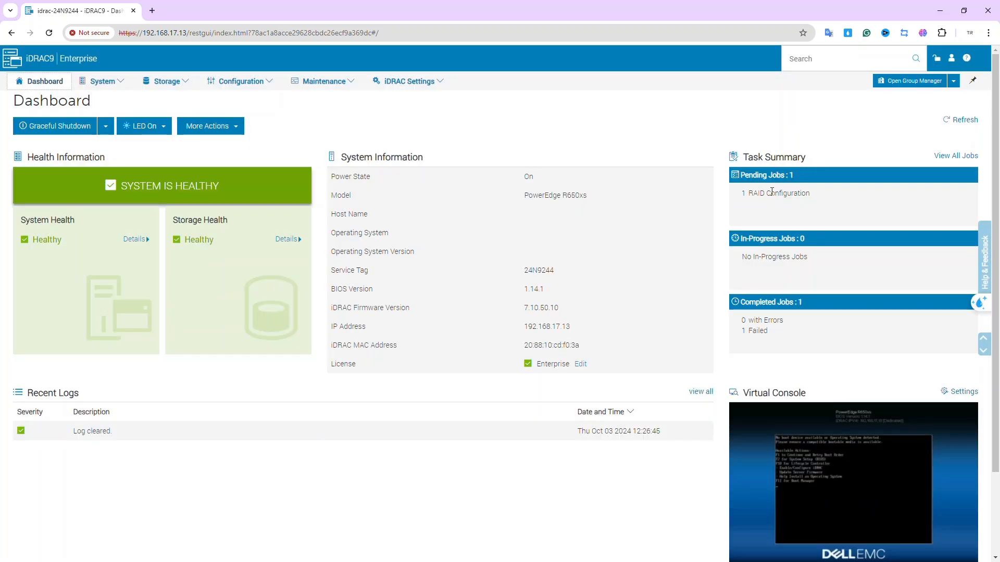
left_click(940, 156)
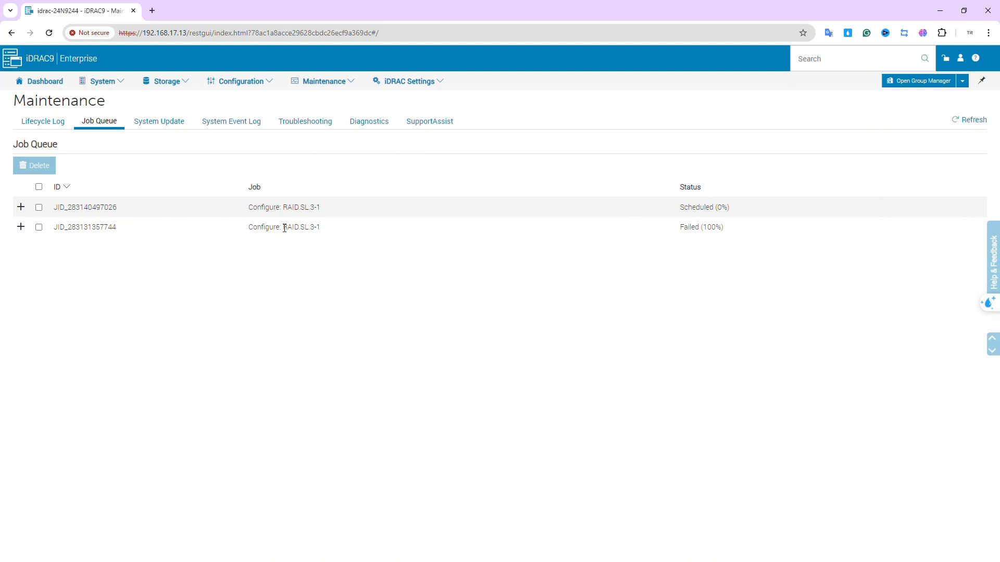
triple_click(697, 226)
left_click(647, 227)
left_click(968, 120)
Review the System Event Log and return to the Job Queue
left_click(231, 121)
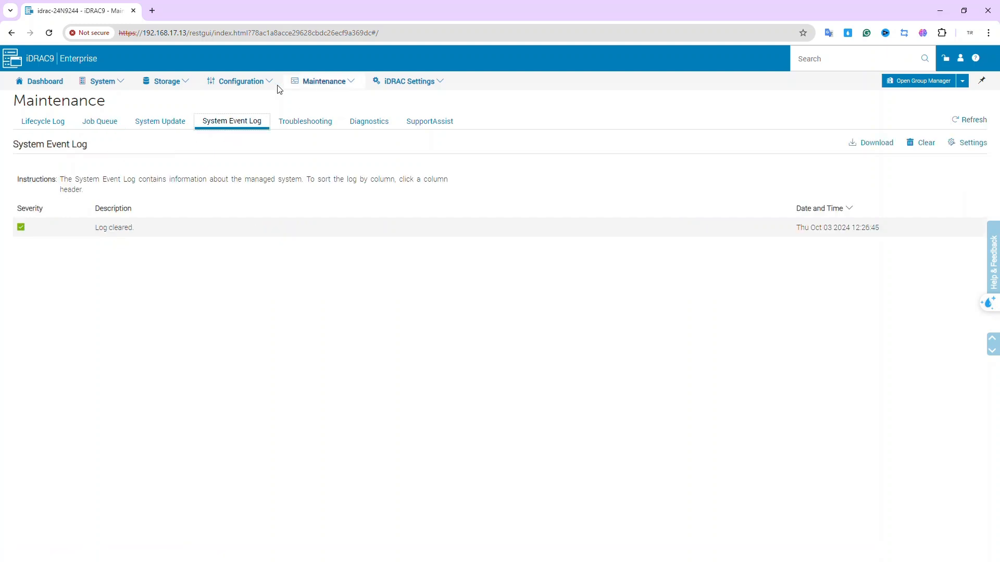
left_click(249, 87)
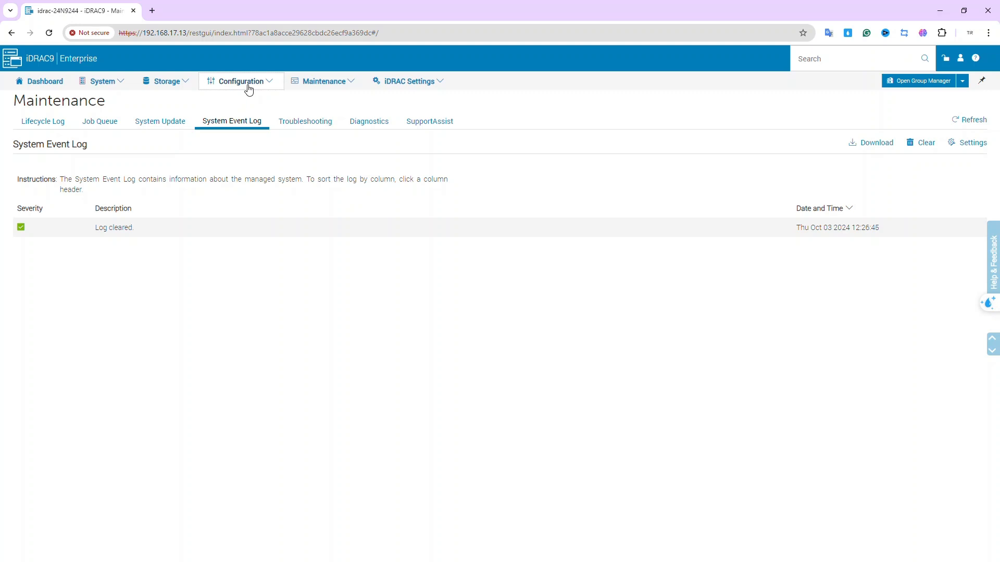
left_click(99, 121)
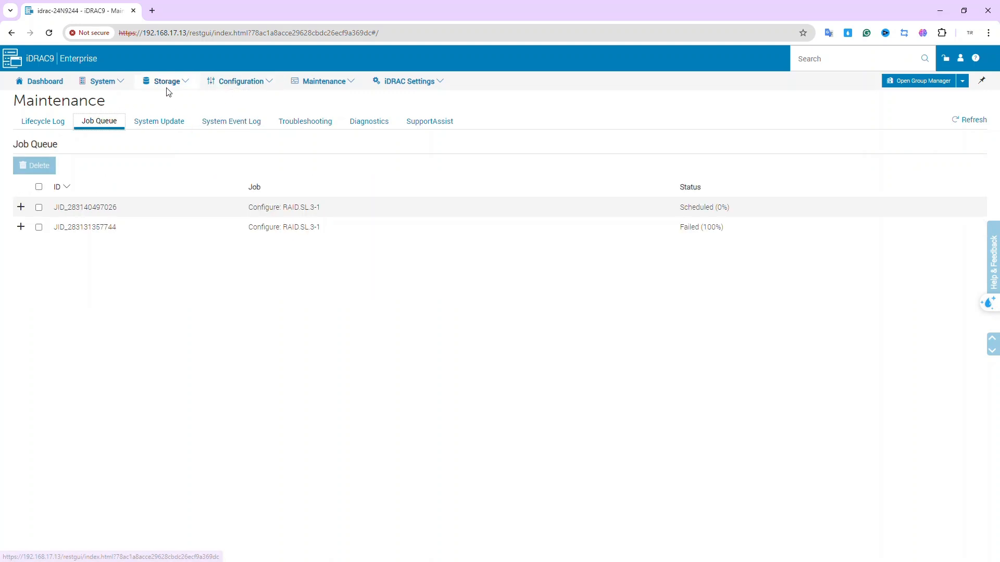
Open the server's virtual console from the dashboard to view its boot screen, and close the console window
left_click(61, 88)
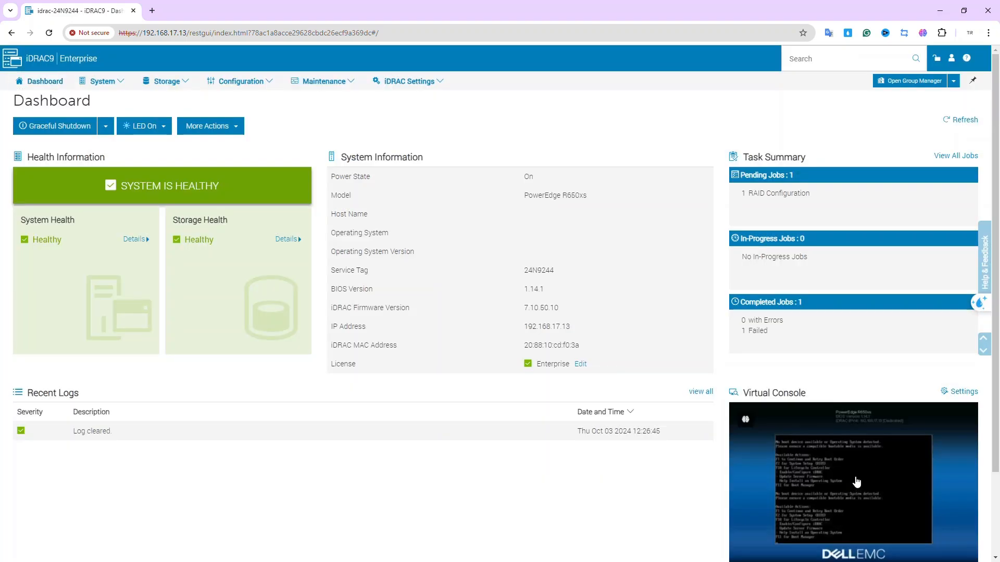
left_click(856, 481)
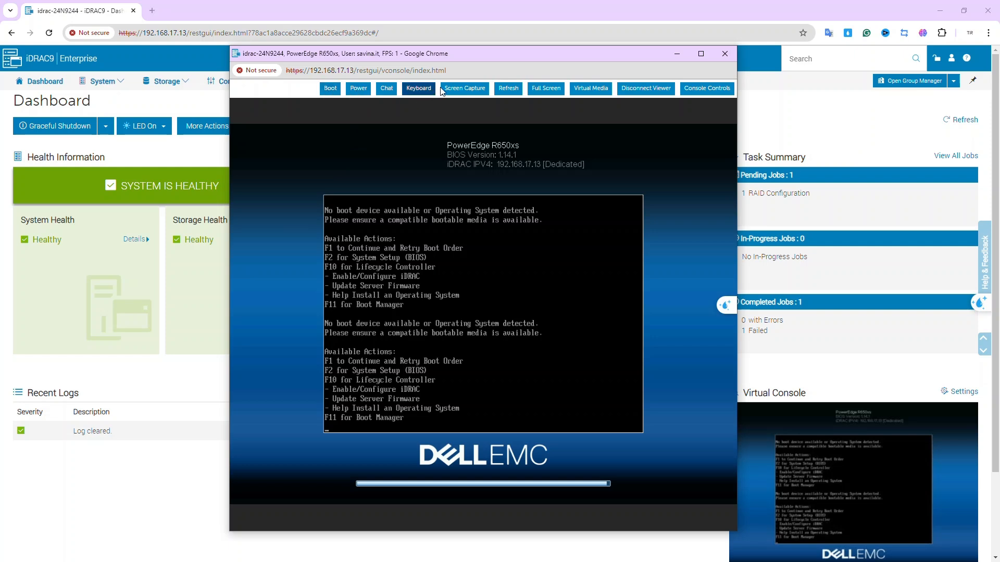
left_click(725, 50)
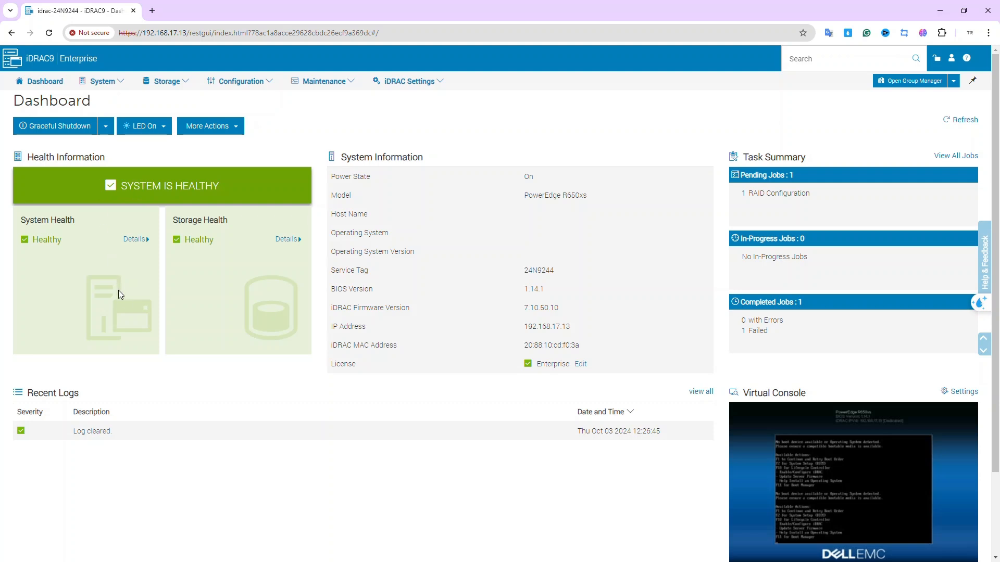
Examine the server's expanded System Details, its Inventory page, the Performance usage graphs and the Host OS network interfaces
left_click(103, 81)
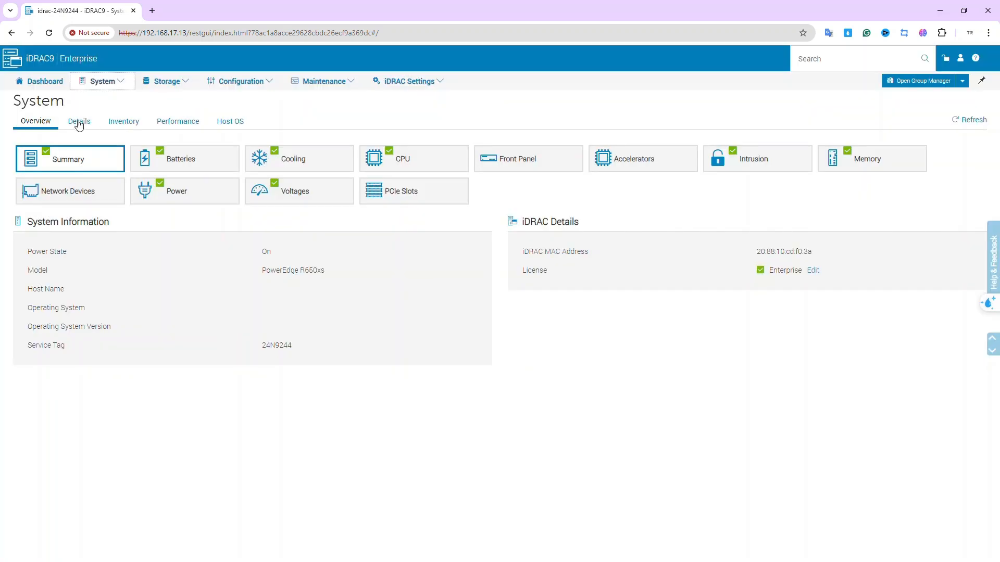
left_click(80, 121)
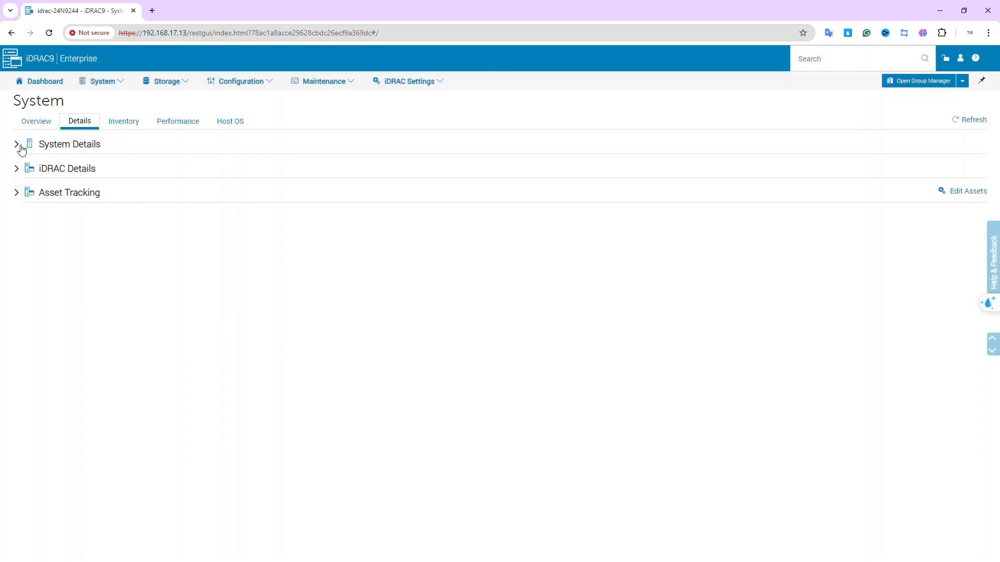
left_click(20, 146)
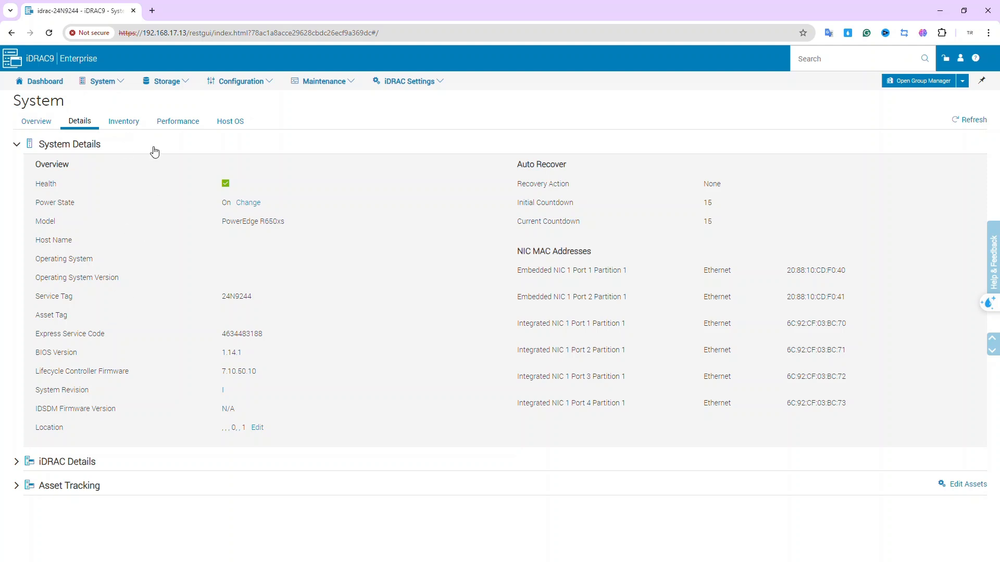
left_click(125, 123)
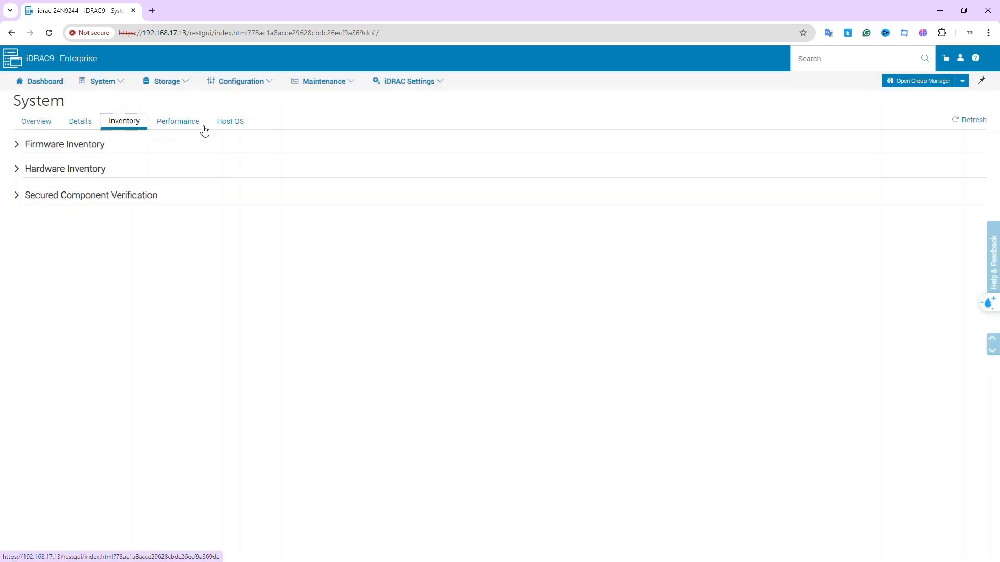
left_click(193, 124)
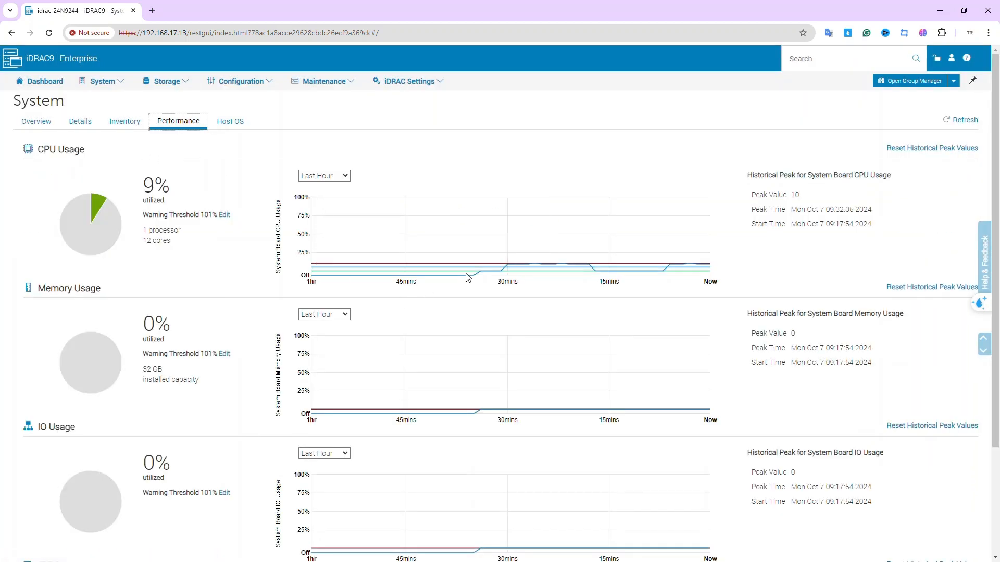
mouse_move(517, 268)
scroll(216, 339, "down", 3)
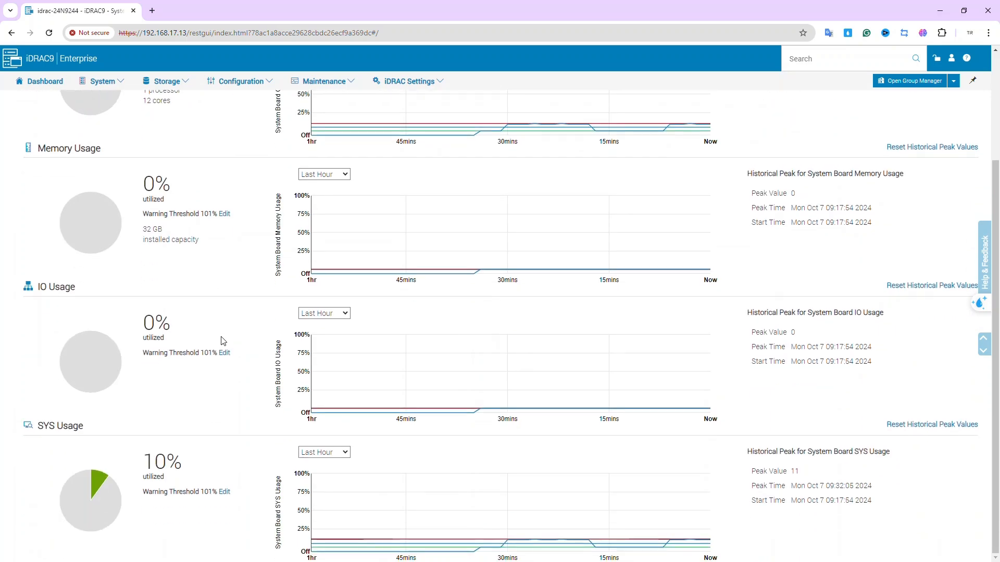
scroll(222, 340, "up", 3)
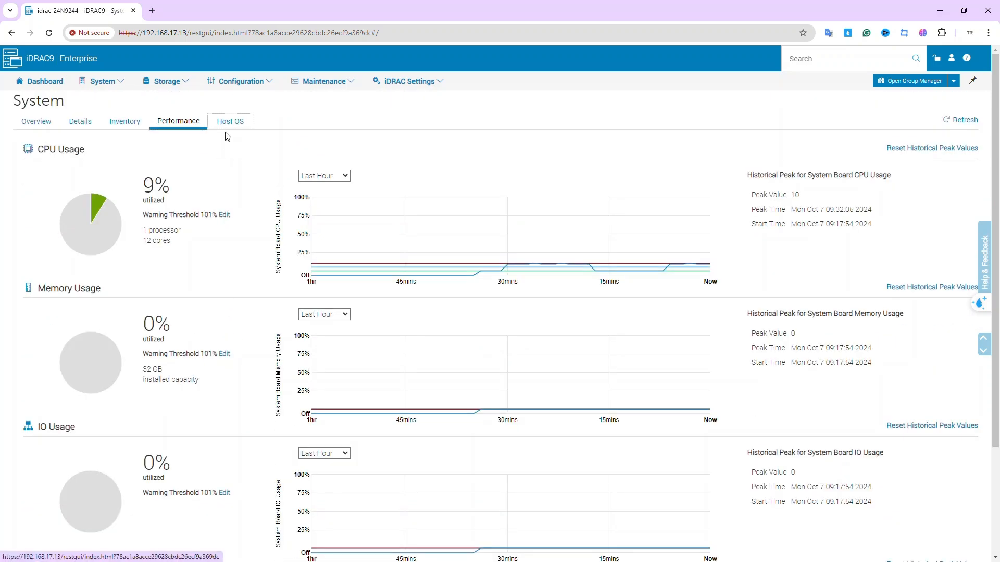
left_click(230, 130)
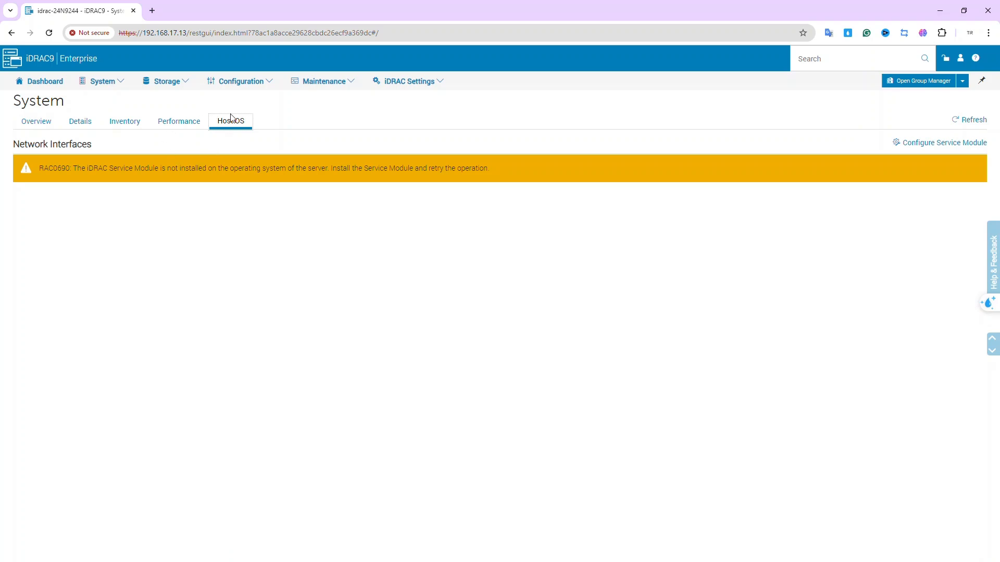
Reload the dashboard and check the running RAID configuration job's progress in the Job Queue
left_click(160, 83)
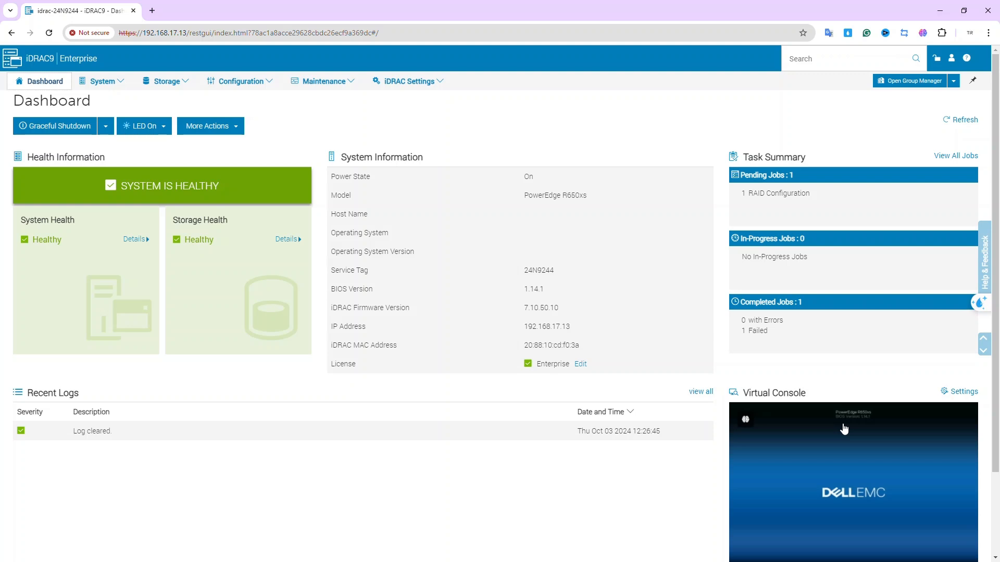
left_click(49, 33)
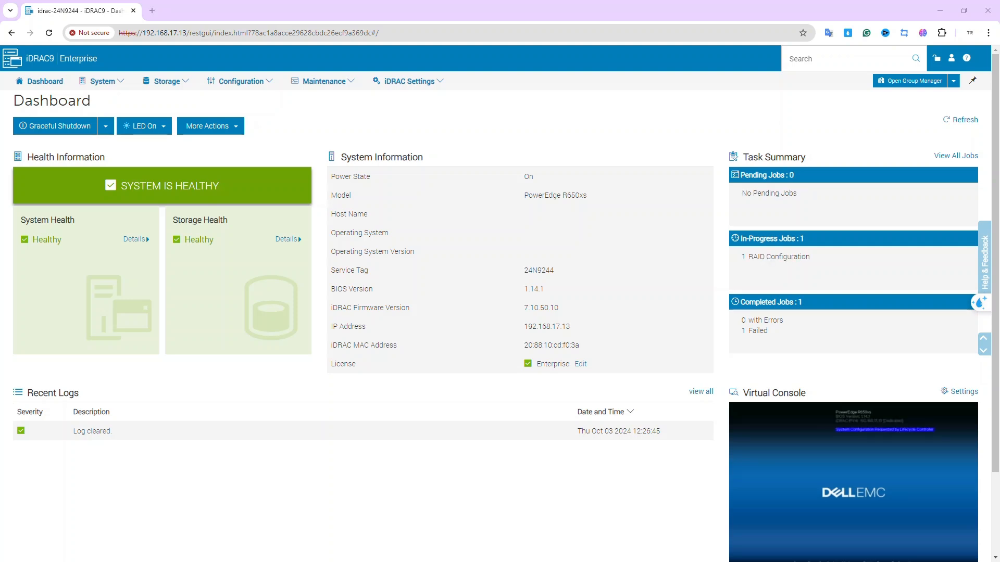
left_click(944, 157)
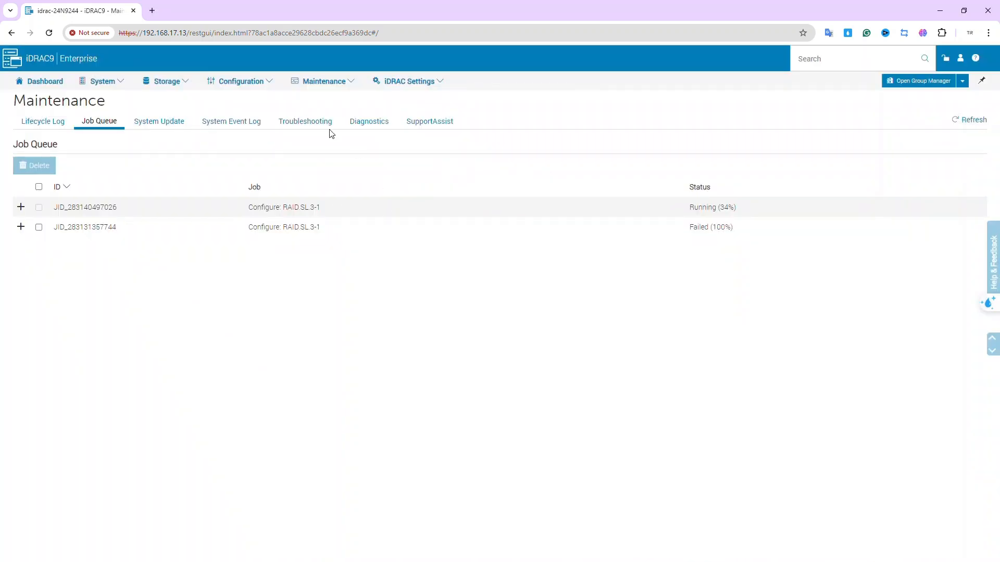
left_click_drag(689, 207, 718, 208)
left_click(621, 241)
Review the updated task summary and Lifecycle Log, and recheck the RAID configuration job's status in the Job Queue
left_click(57, 85)
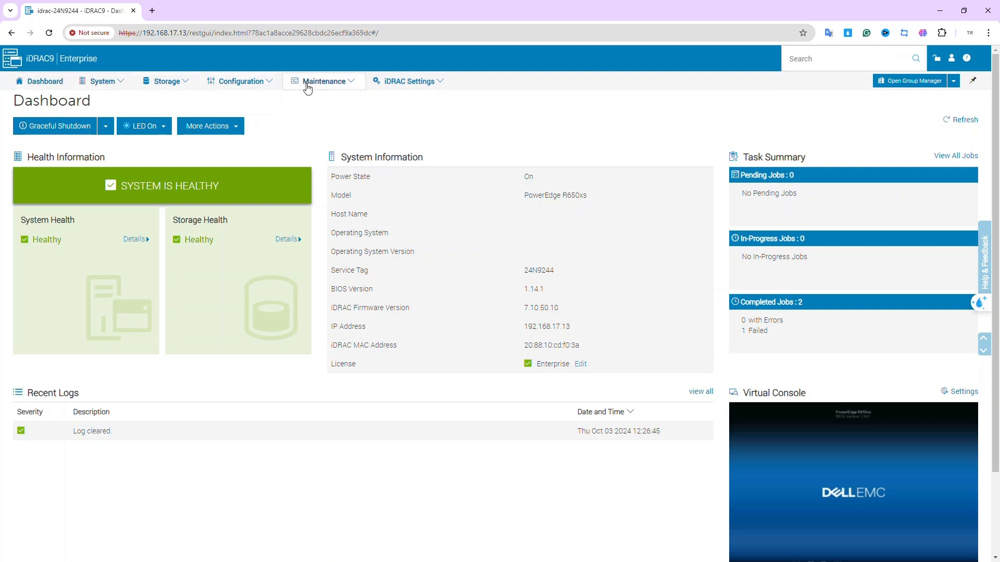
left_click(333, 84)
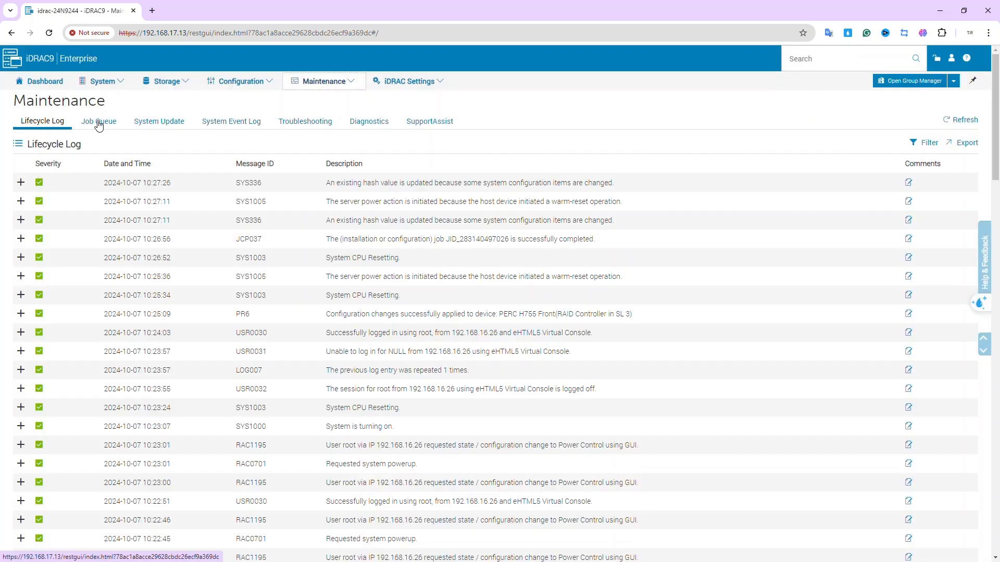
left_click(99, 123)
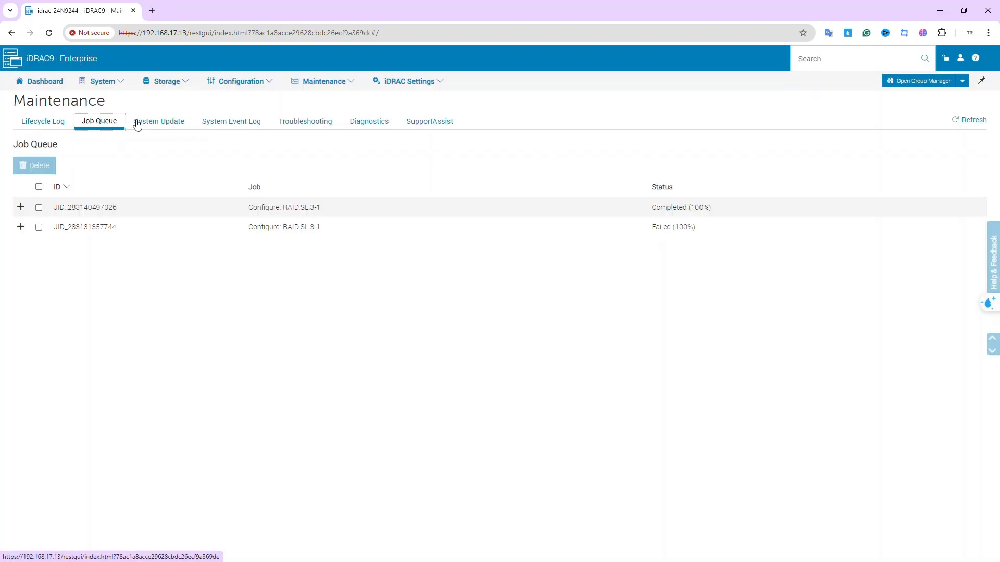
mouse_move(653, 209)
left_mouse_down()
mouse_move(712, 208)
mouse_move(653, 208)
left_mouse_up()
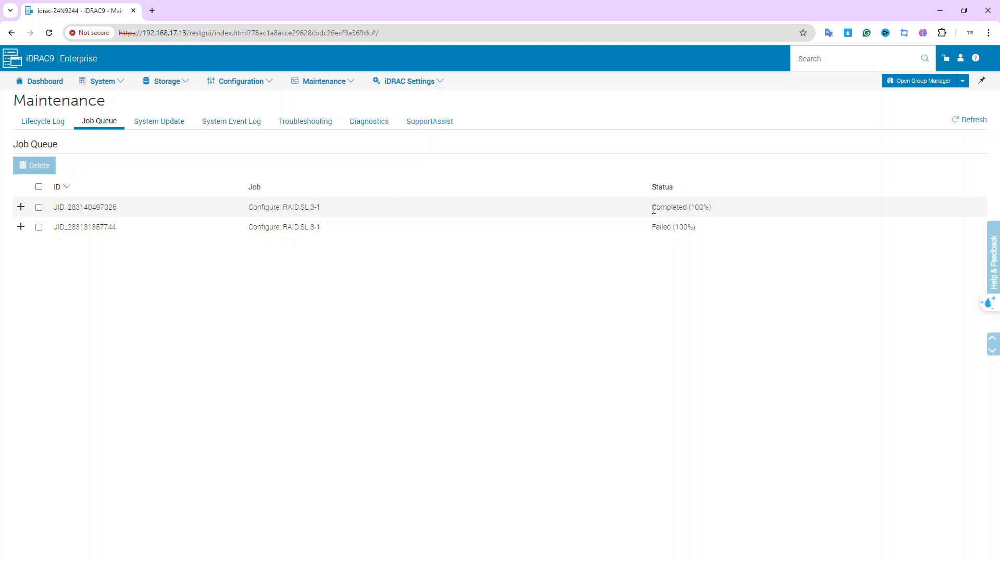
Examine the storage summary and the states of the physical disks and of the OS and SERVER-STORAGE virtual disks
left_click(174, 82)
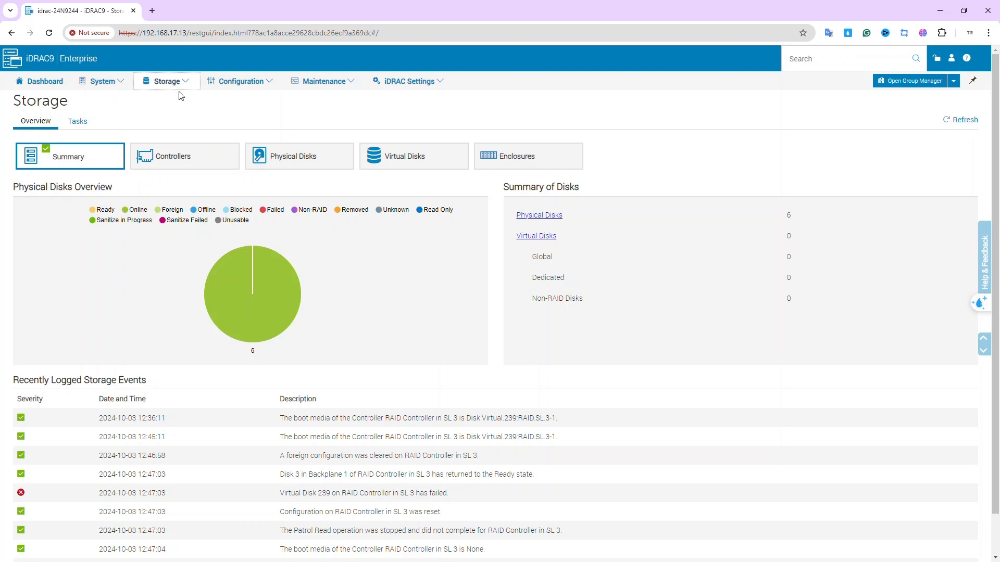
mouse_move(269, 273)
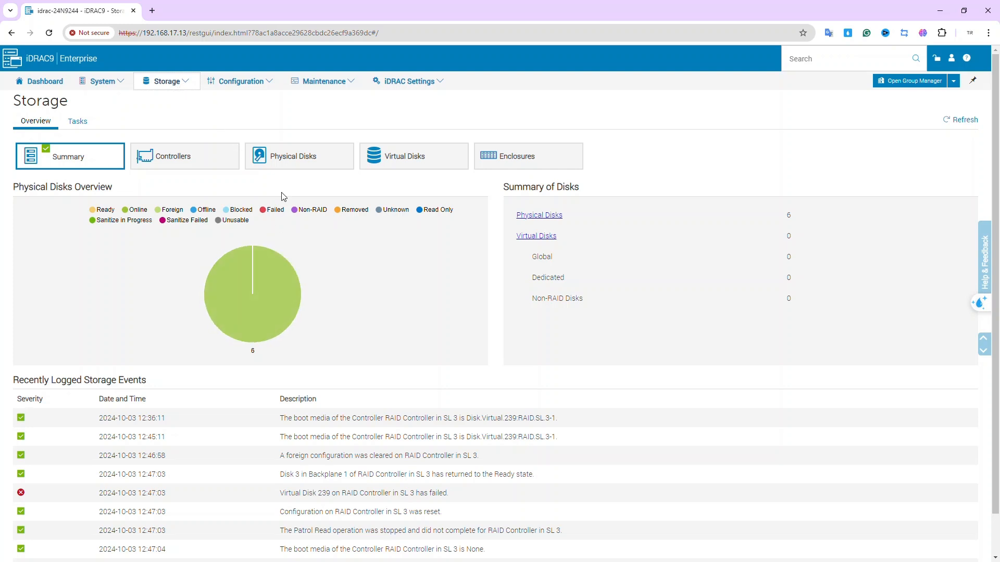
left_click(292, 166)
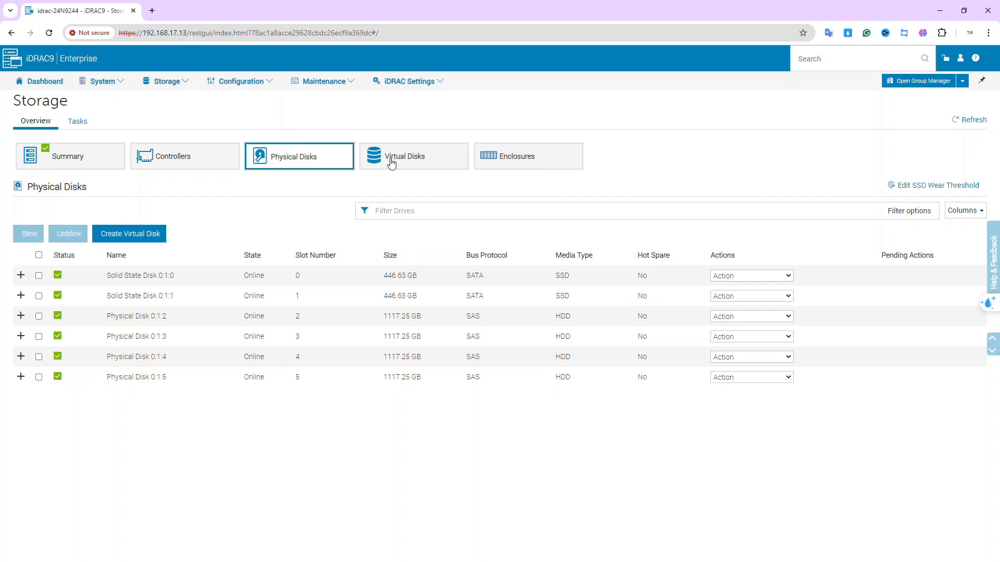
left_click(392, 163)
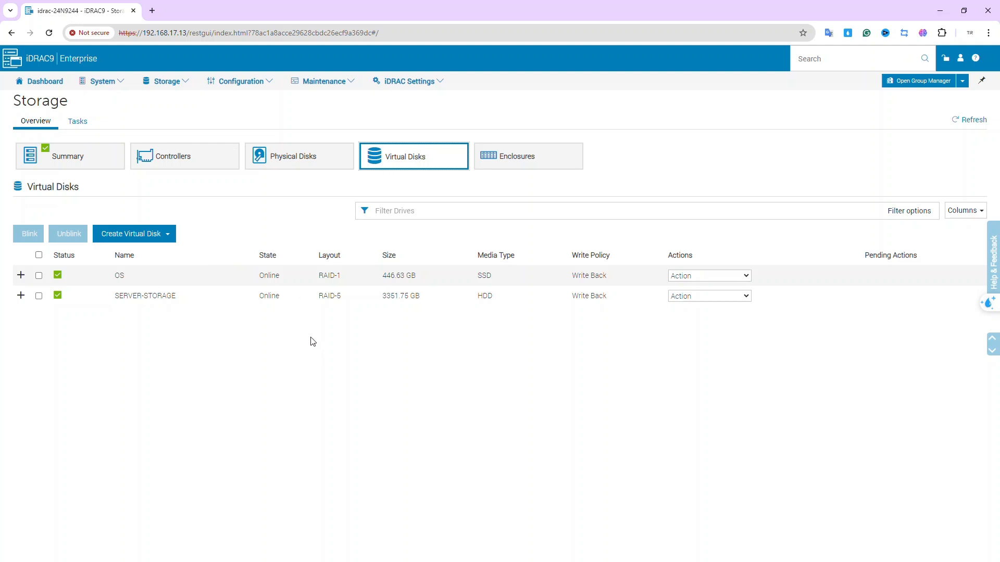
left_click_drag(263, 274, 279, 295)
left_click(279, 295)
View the physical disks assigned to the OS and SERVER-STORAGE virtual disks, returning to the virtual disk list after each
left_click(694, 276)
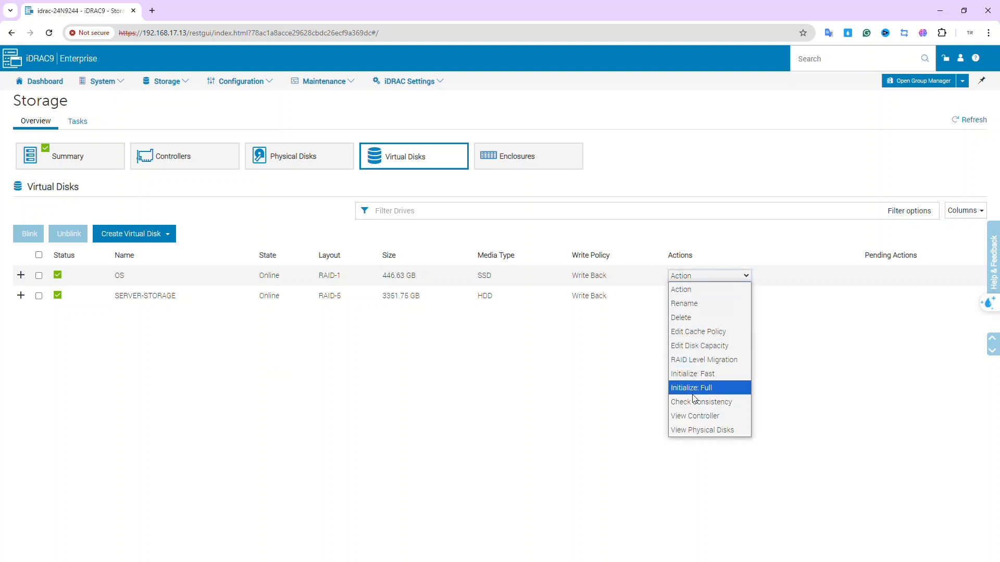
left_click(692, 432)
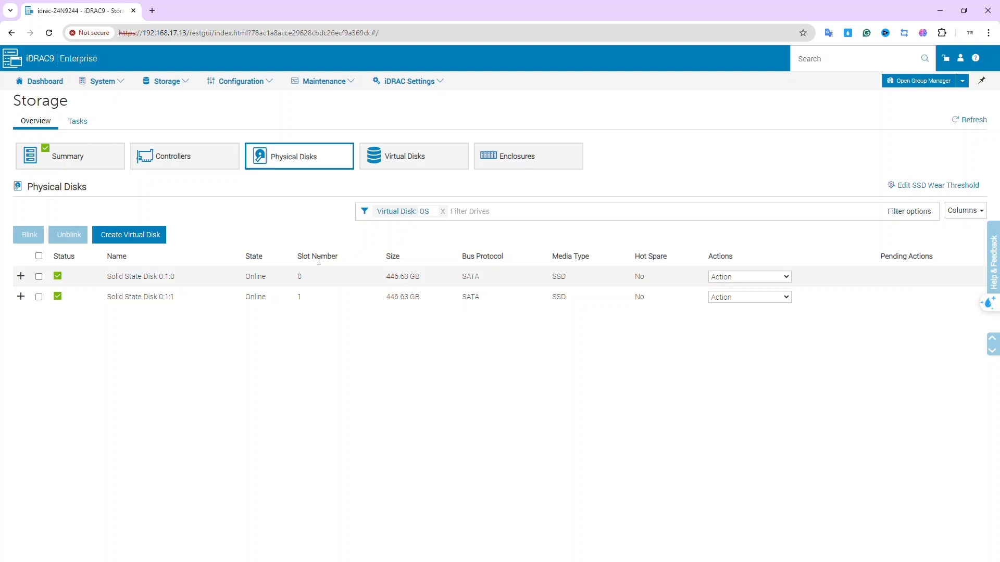
left_click(401, 167)
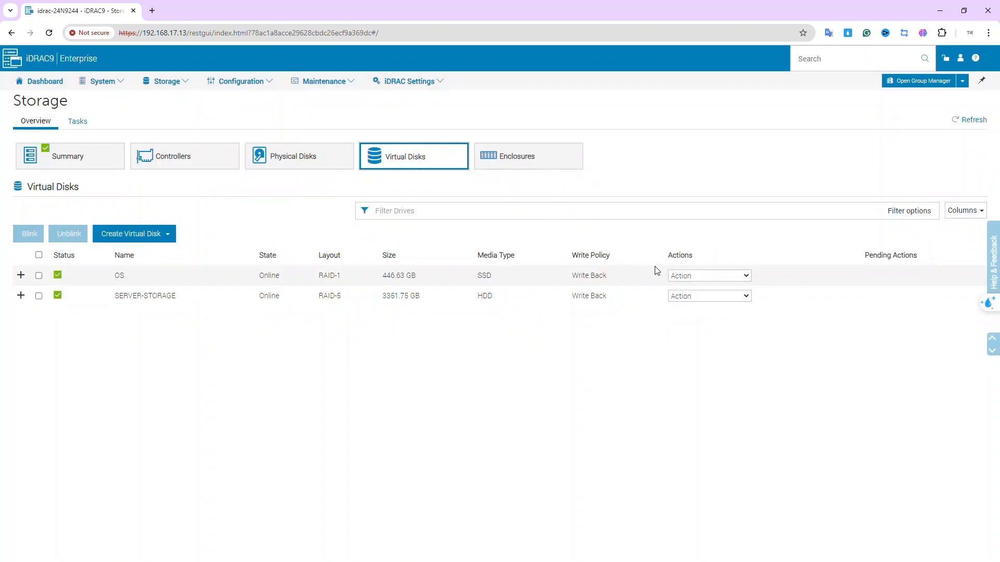
left_click(696, 296)
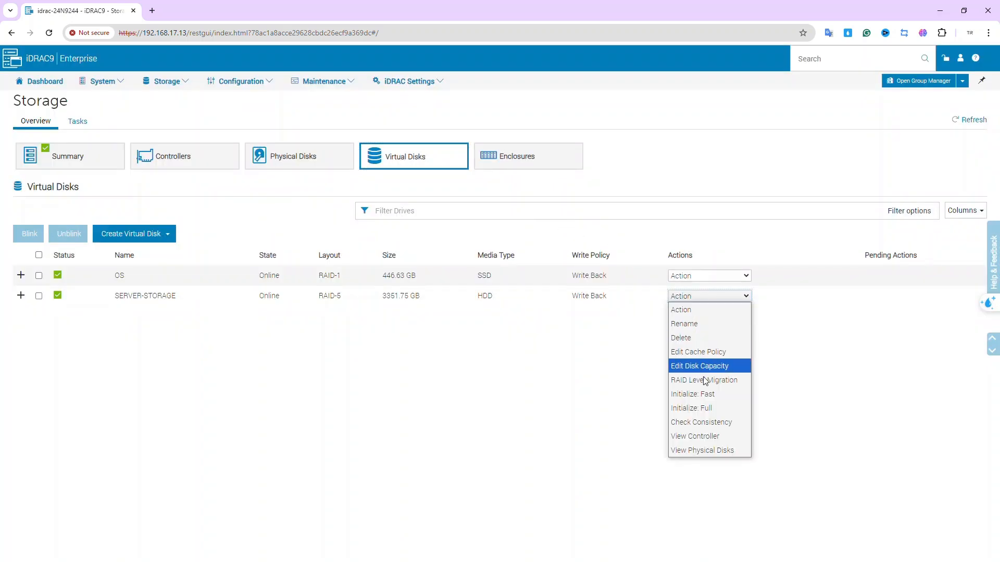
left_click(706, 450)
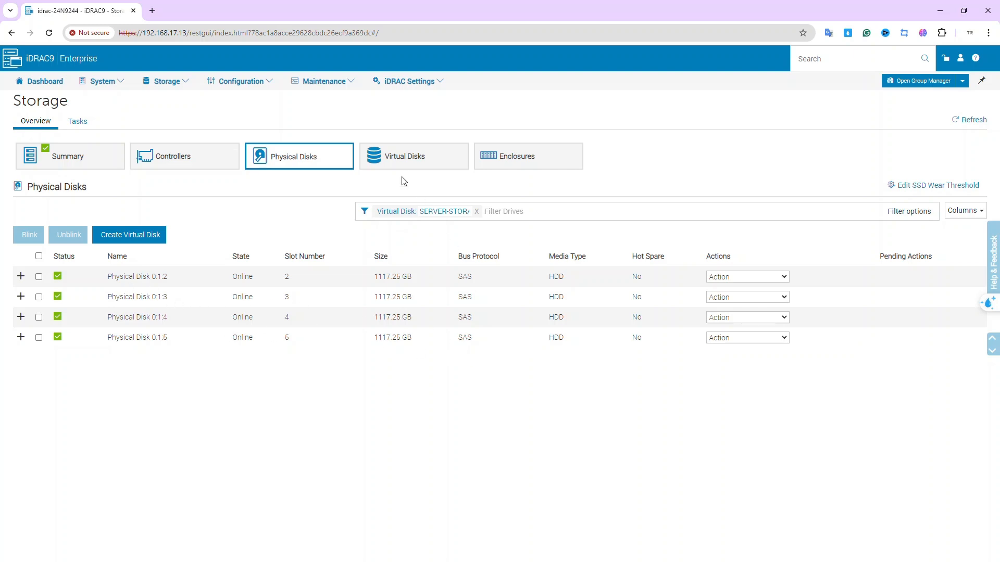
left_click(398, 163)
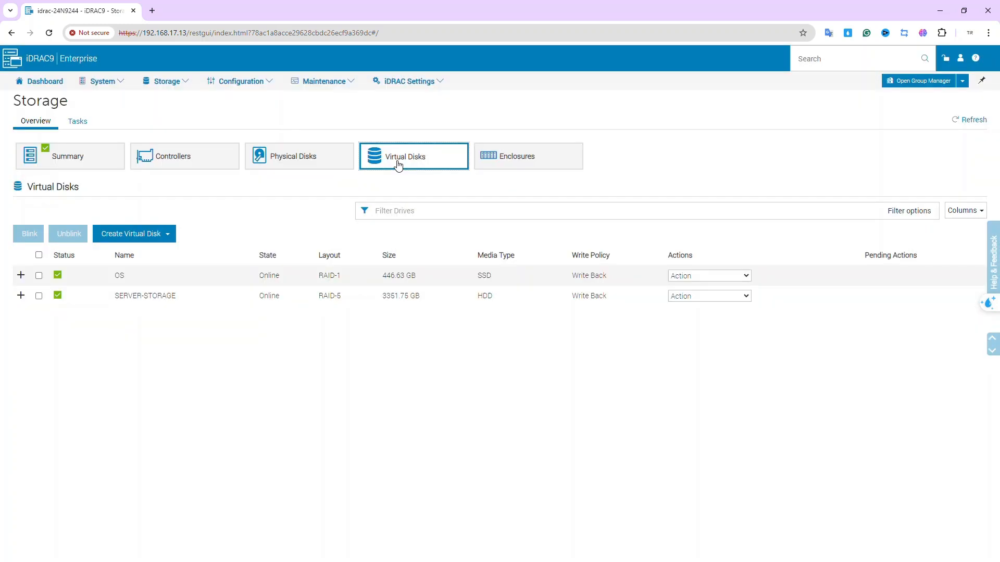